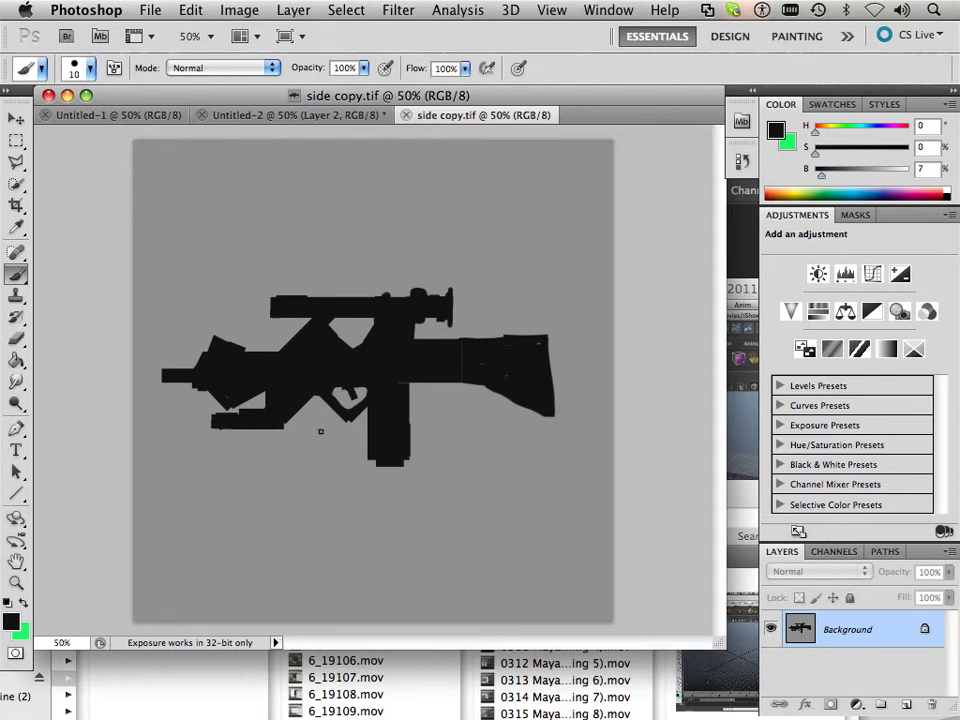
- Save side copy.tif as an uncompressed TIFF in the weapon design folder, replacing the existing file of that name
{"action": "left_click", "coordinate": [258, 116]}
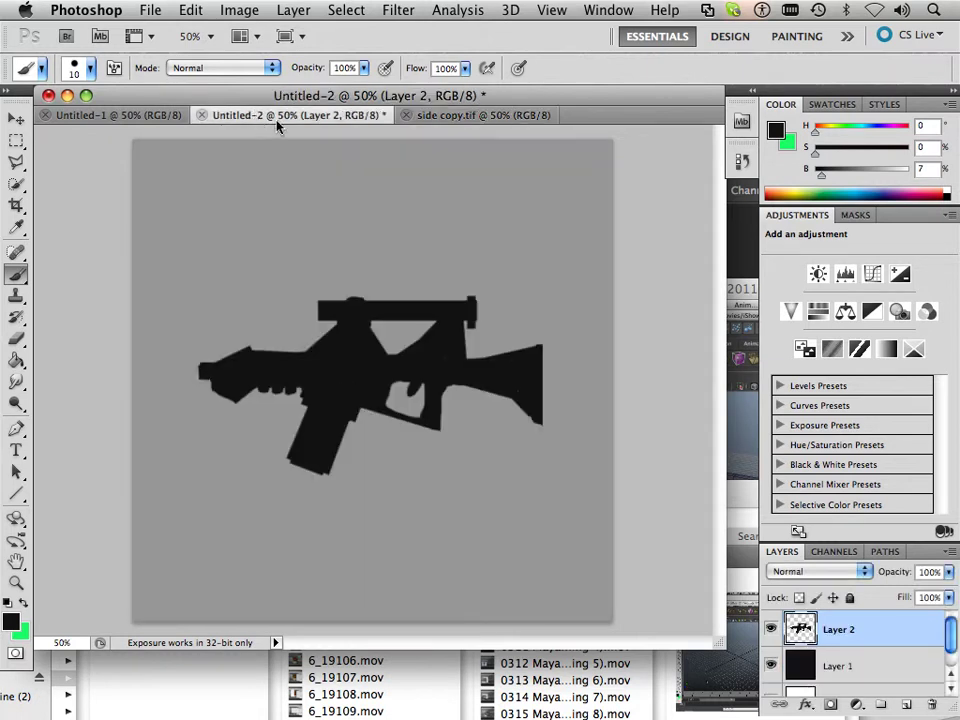
{"action": "left_click", "coordinate": [440, 115]}
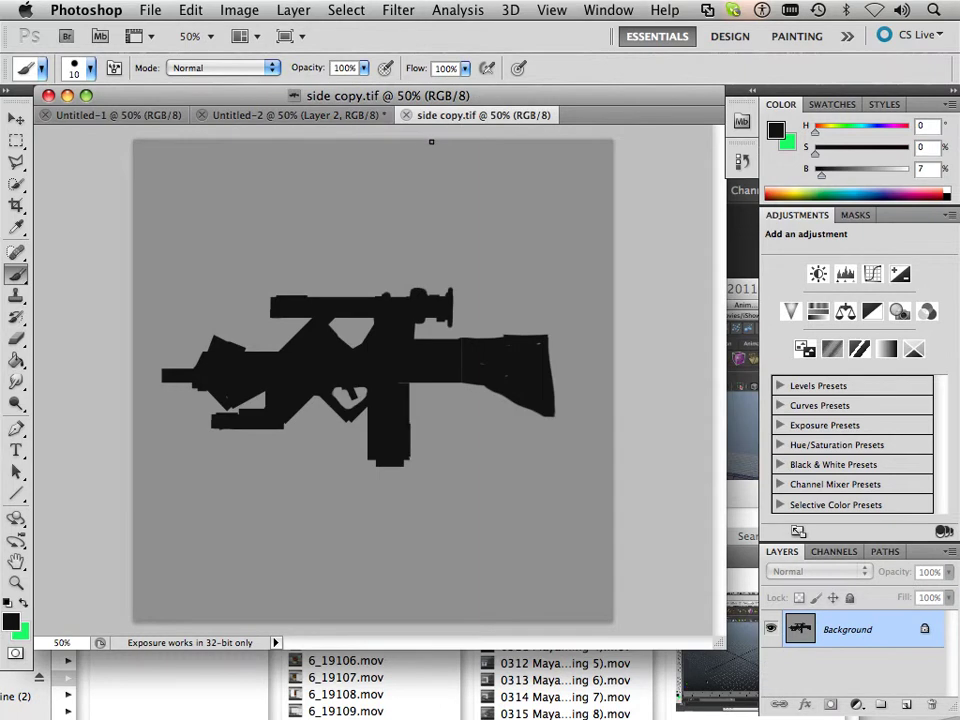
{"action": "left_click", "coordinate": [332, 116]}
{"action": "left_click", "coordinate": [442, 116]}
{"action": "left_click", "coordinate": [148, 12]}
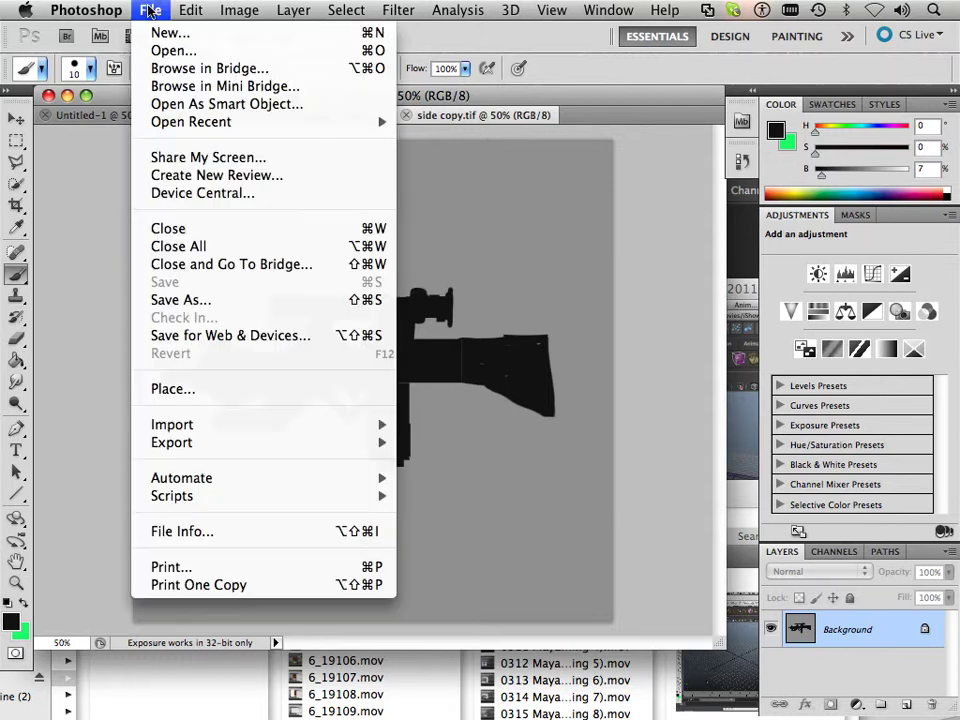
{"action": "left_click", "coordinate": [181, 301]}
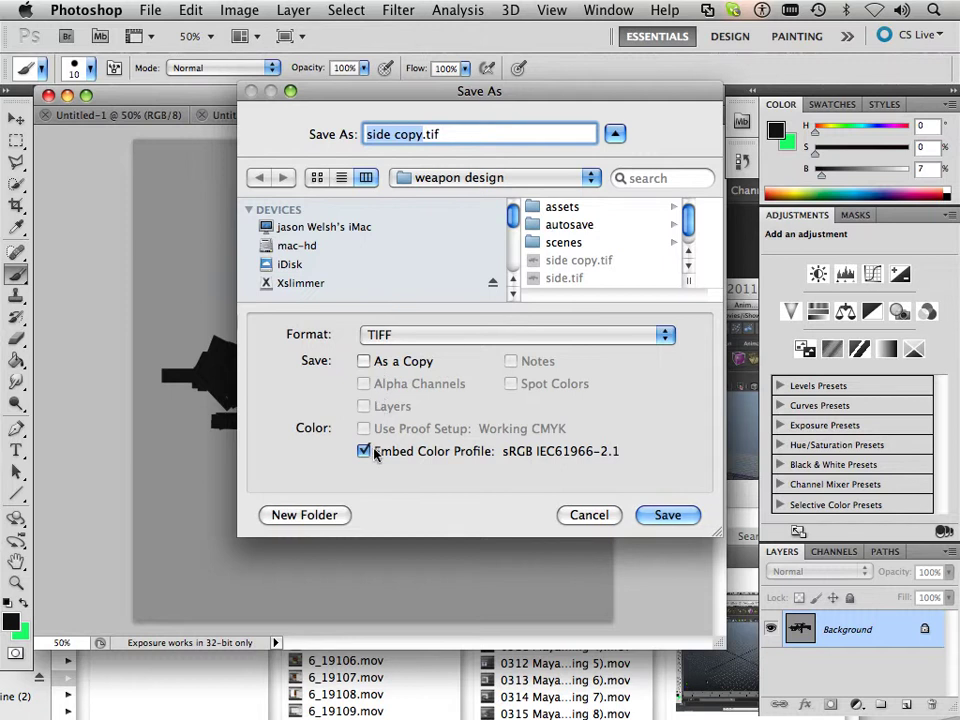
{"action": "left_click", "coordinate": [677, 520]}
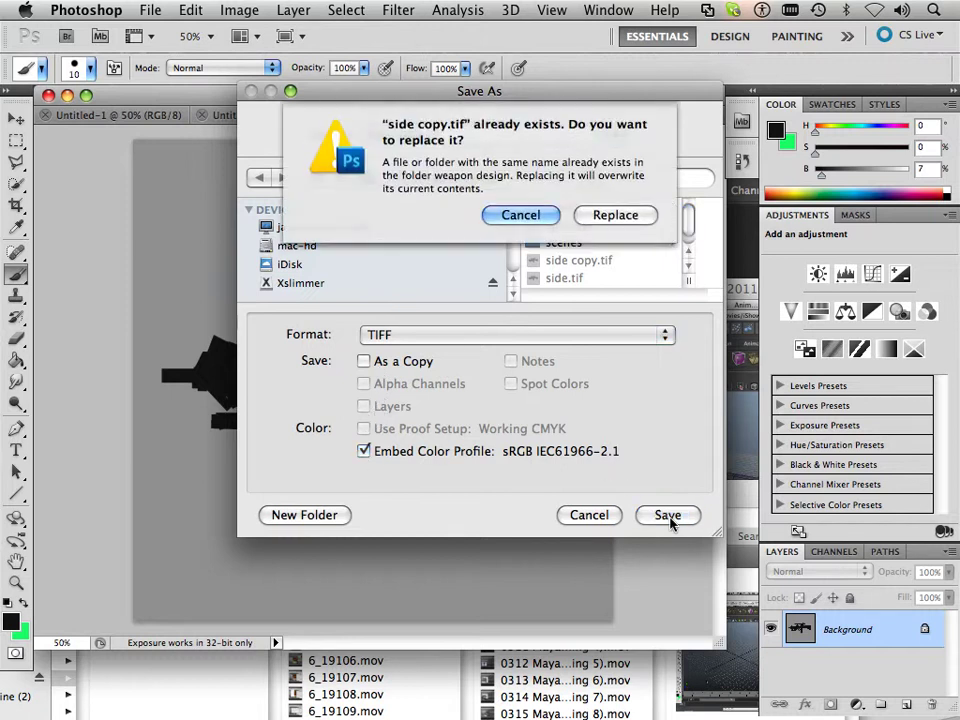
{"action": "left_click", "coordinate": [615, 215]}
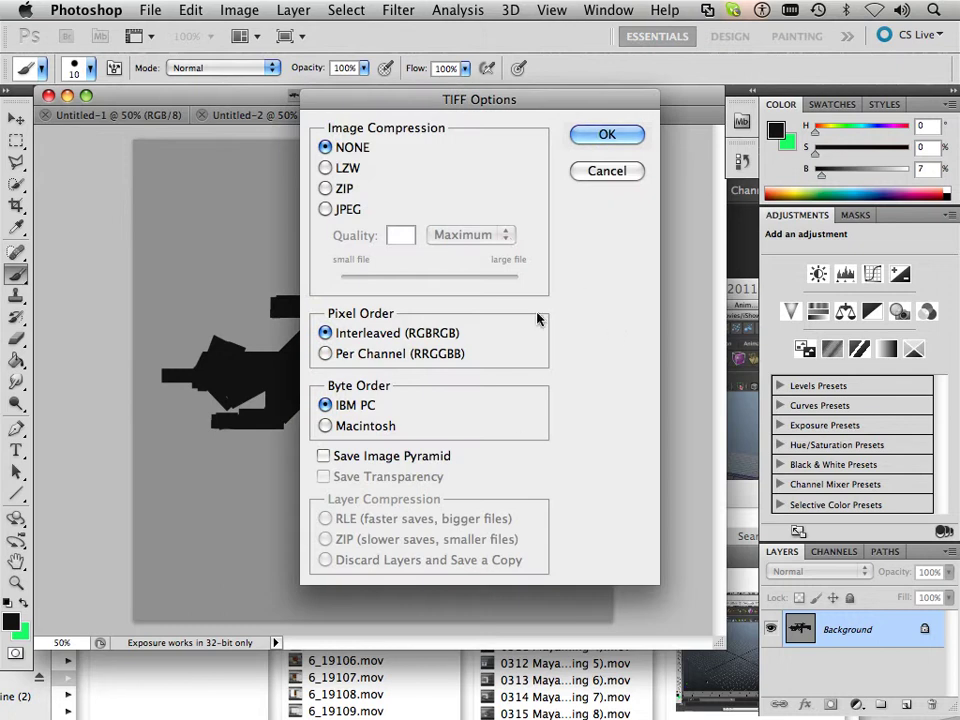
{"action": "left_click", "coordinate": [606, 138]}
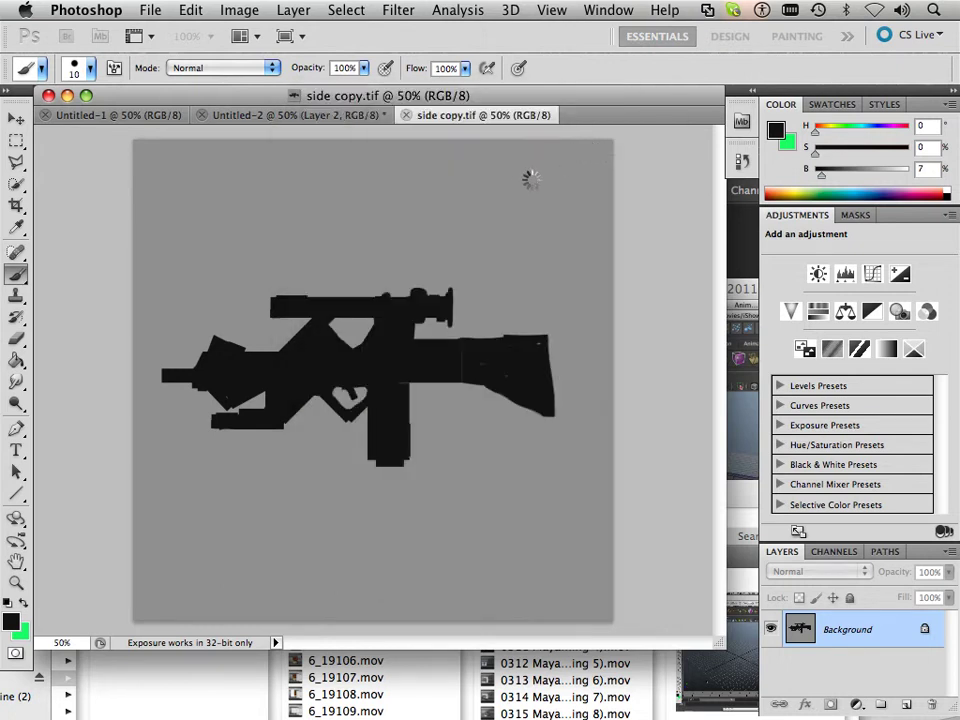
- Save a copy of Untitled-2 without layers as an uncompressed TIFF, replacing side.tif in the weapon design folder
{"action": "left_click", "coordinate": [275, 114]}
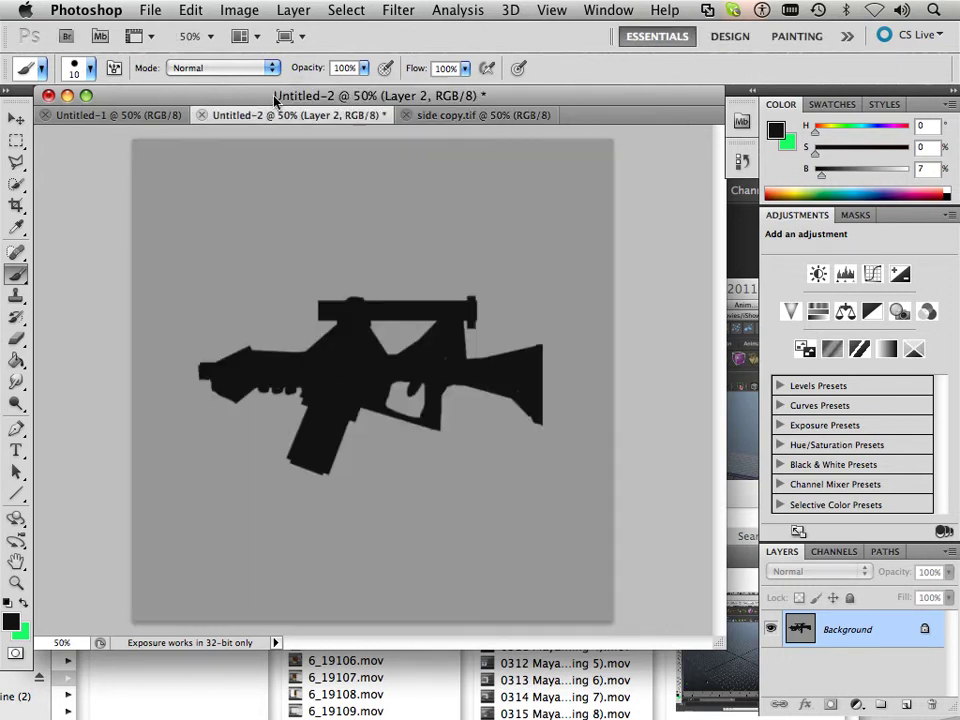
{"action": "left_click", "coordinate": [152, 10]}
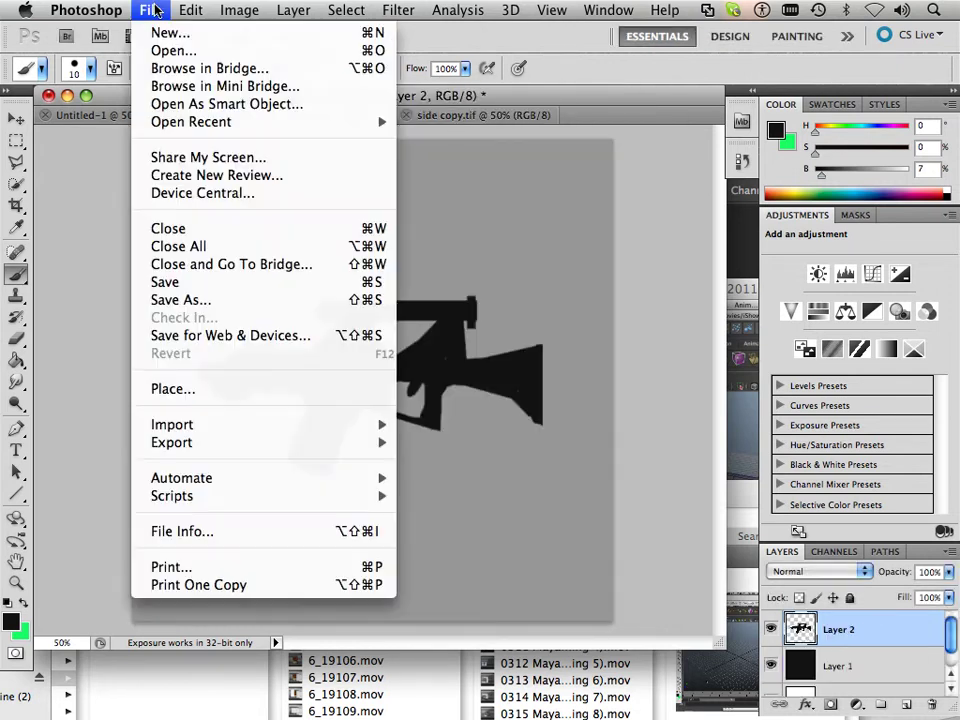
{"action": "left_click", "coordinate": [187, 300]}
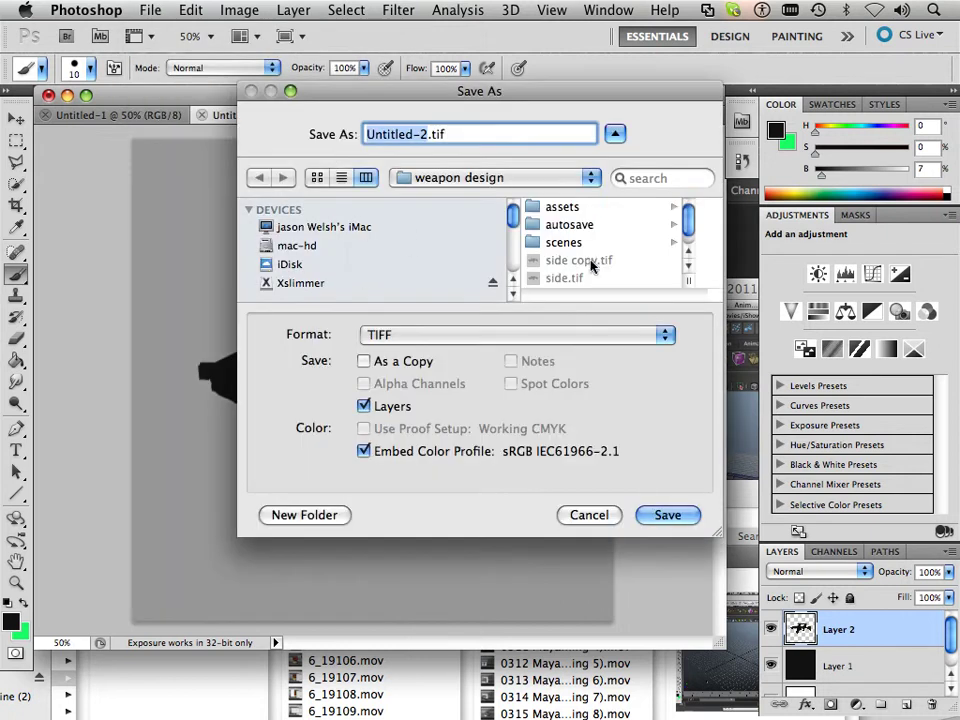
{"action": "left_click", "coordinate": [563, 279]}
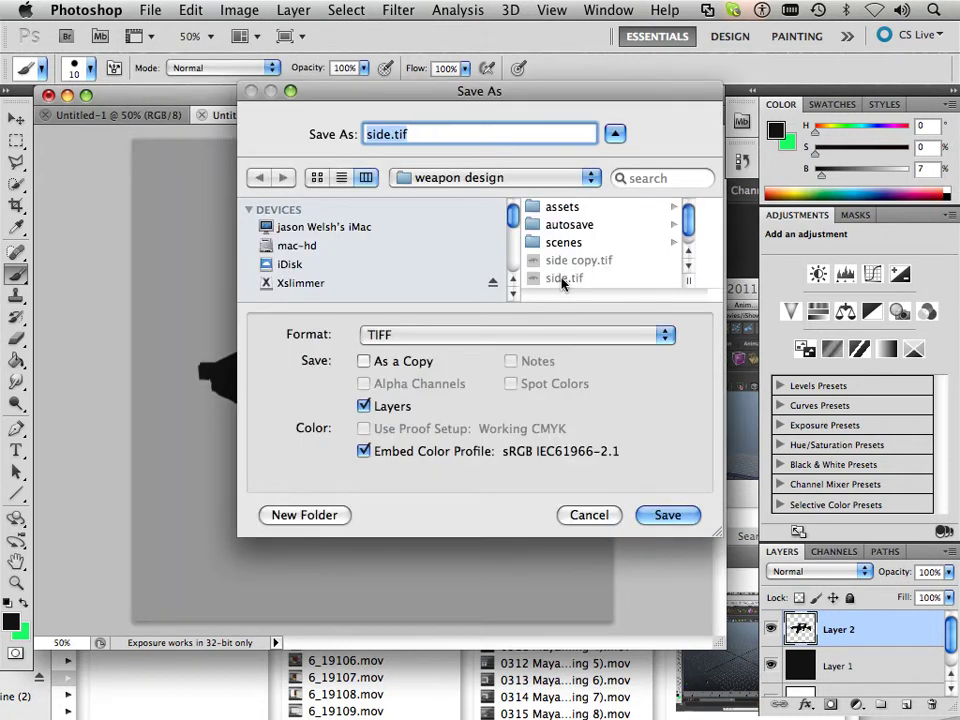
{"action": "left_click", "coordinate": [365, 406]}
{"action": "left_click", "coordinate": [661, 516]}
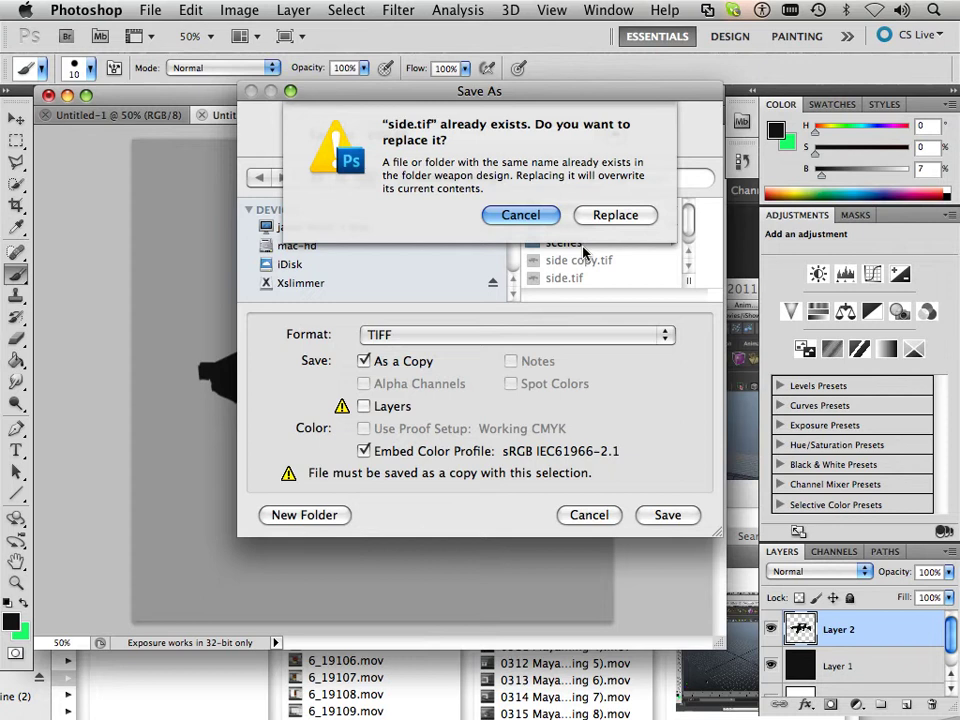
{"action": "left_click", "coordinate": [603, 215]}
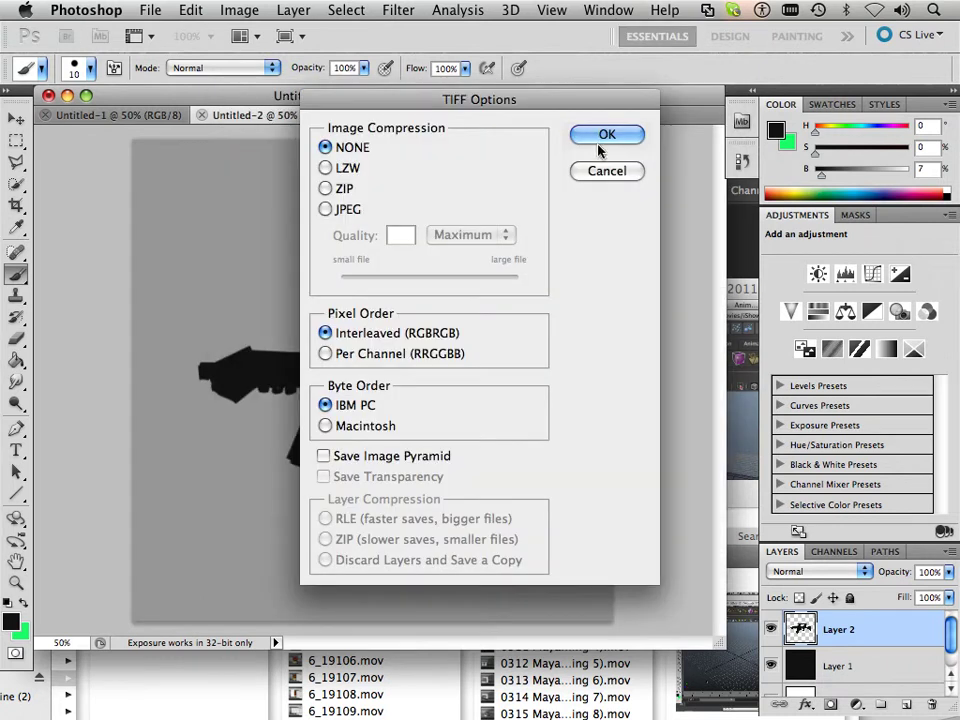
{"action": "left_click", "coordinate": [604, 134]}
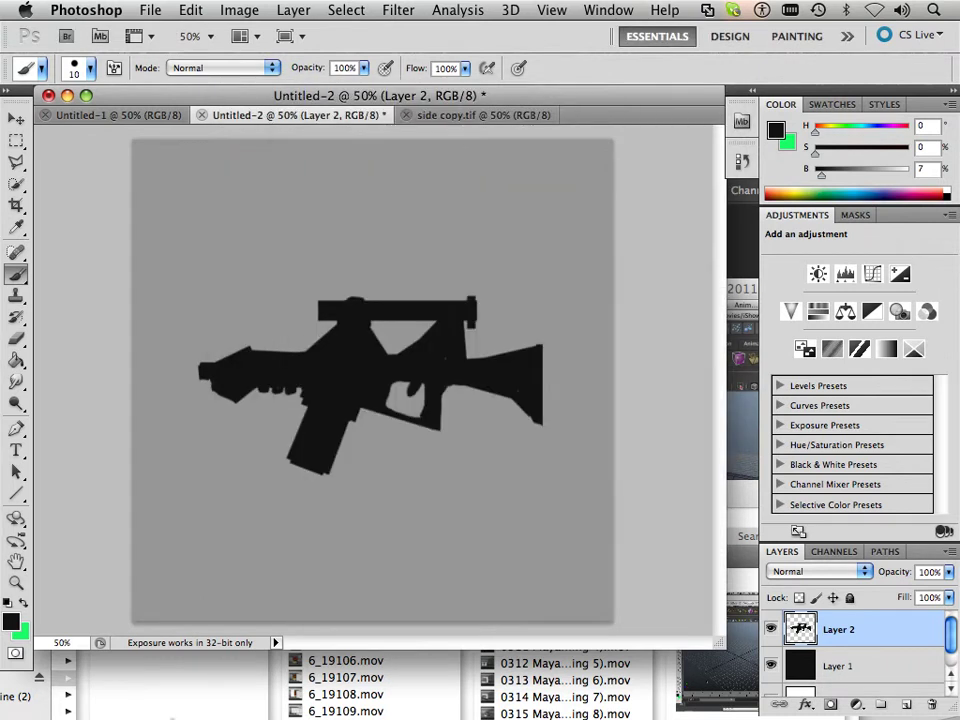
- Hide Photoshop and switch to Maya
{"action": "right_click", "coordinate": [90, 707]}
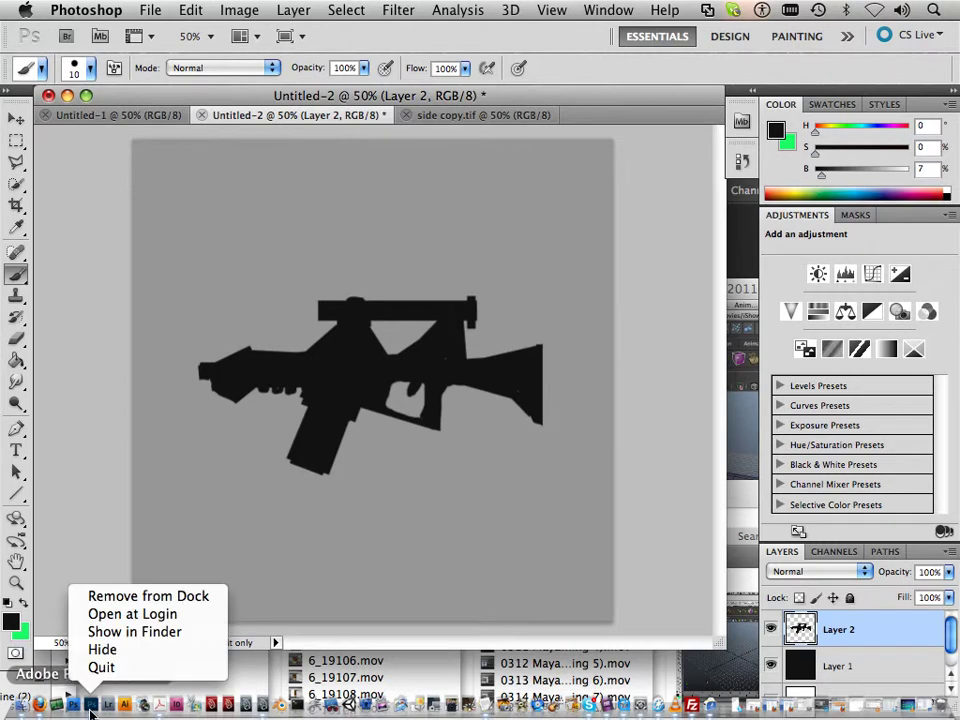
{"action": "left_click", "coordinate": [200, 649]}
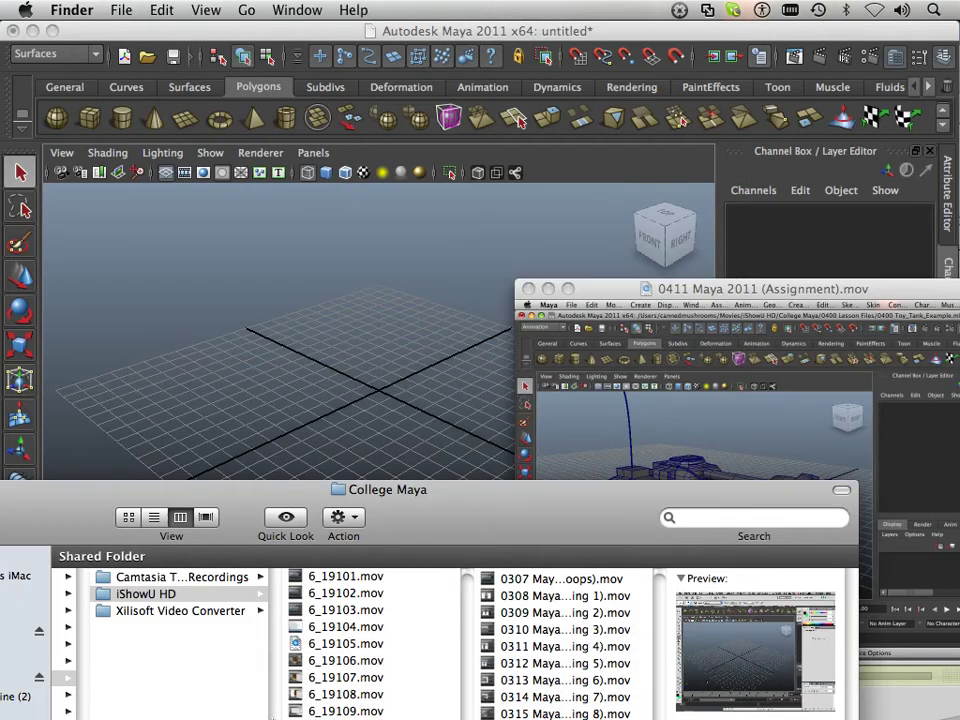
{"action": "left_click", "coordinate": [265, 707]}
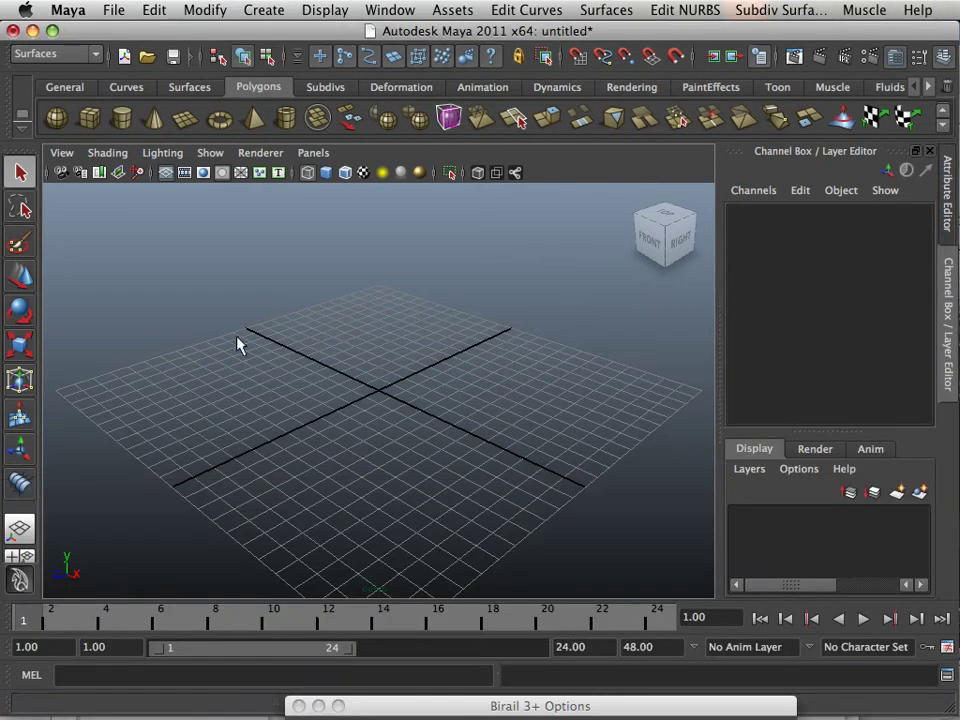
- Set the current project to the weapon design folder on the Desktop
{"action": "left_click", "coordinate": [110, 10]}
{"action": "mouse_move", "coordinate": [141, 404]}
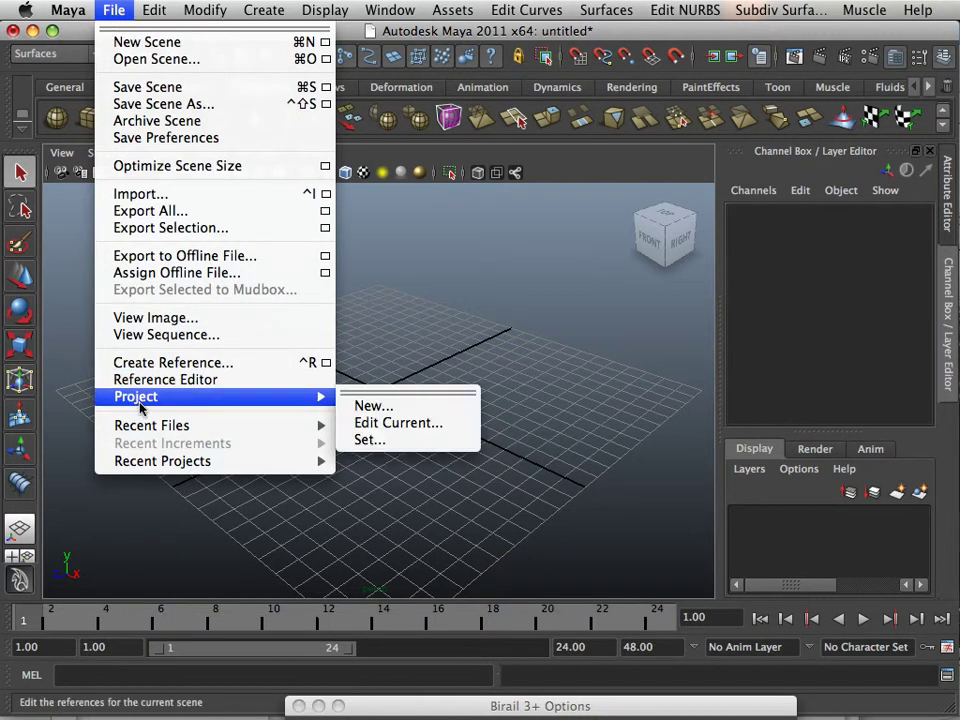
{"action": "left_click", "coordinate": [380, 439]}
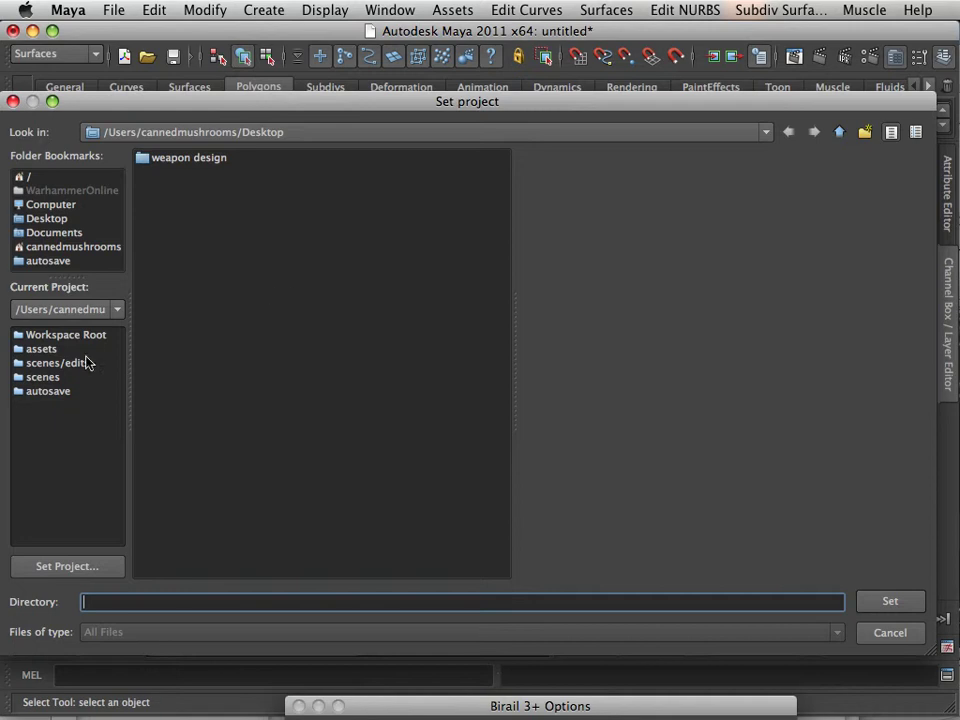
{"action": "left_click", "coordinate": [46, 218]}
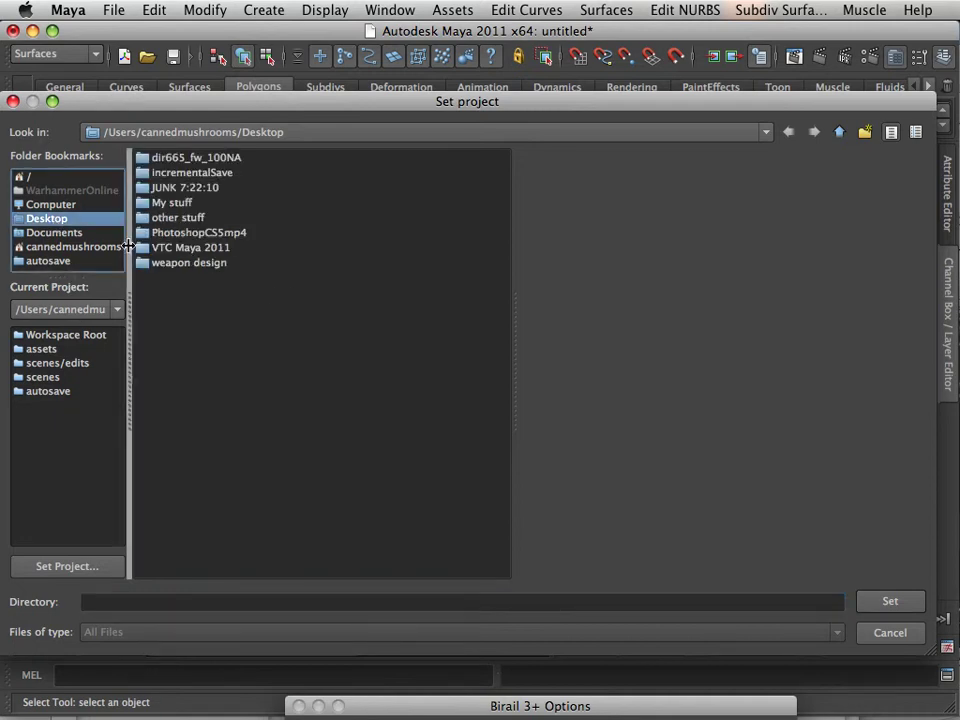
{"action": "left_click", "coordinate": [182, 263]}
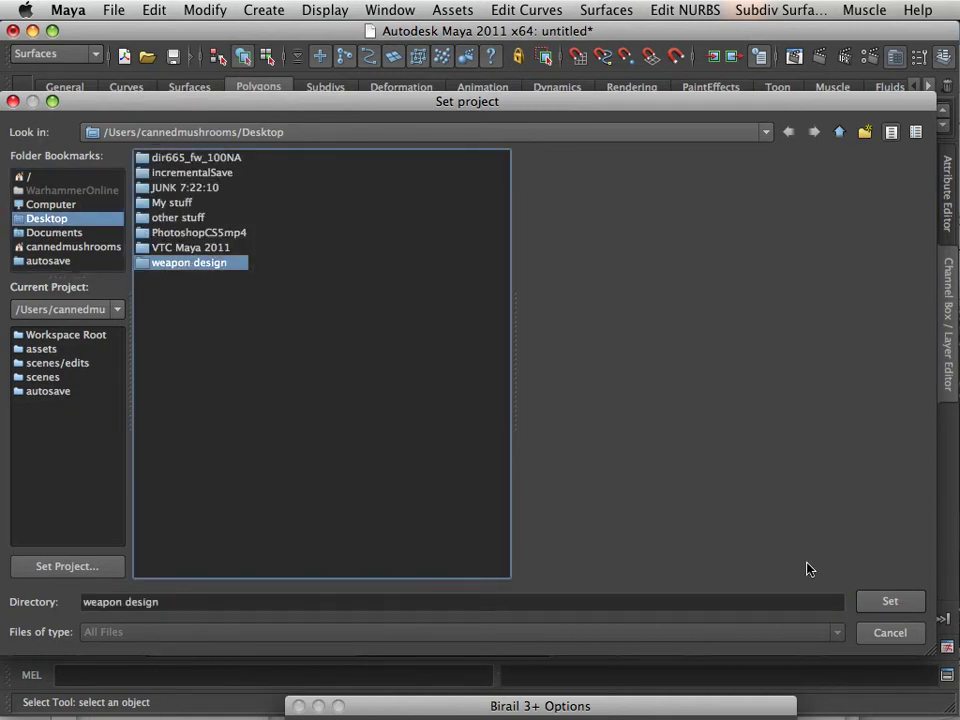
{"action": "left_click", "coordinate": [890, 601]}
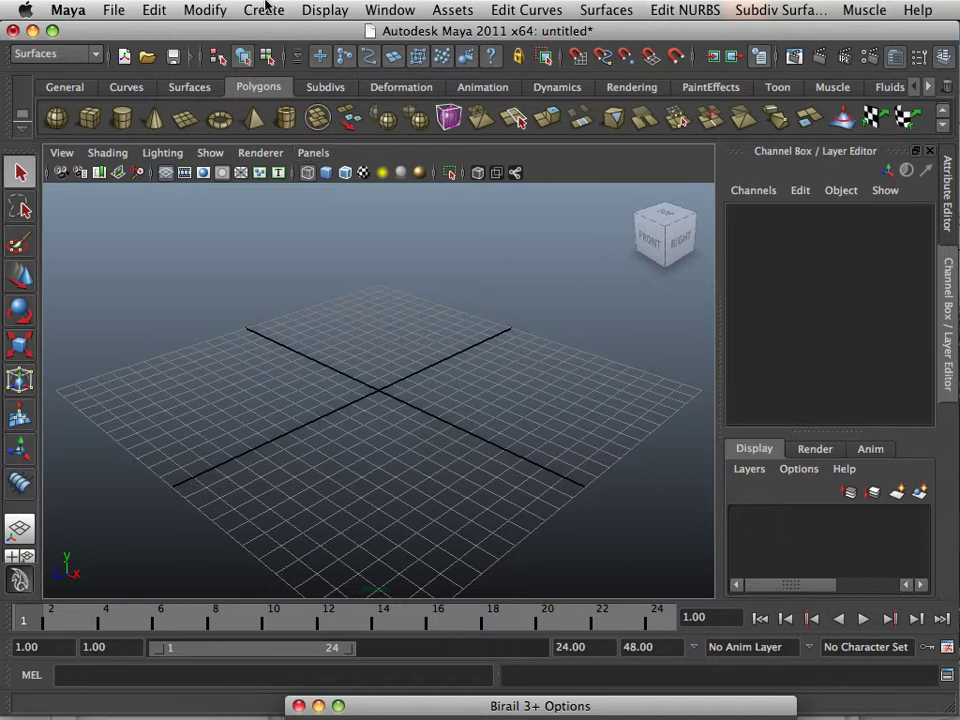
- Open the Hypershade and move its window up into view
{"action": "left_click", "coordinate": [383, 14]}
{"action": "left_click", "coordinate": [383, 15]}
{"action": "left_click", "coordinate": [385, 15]}
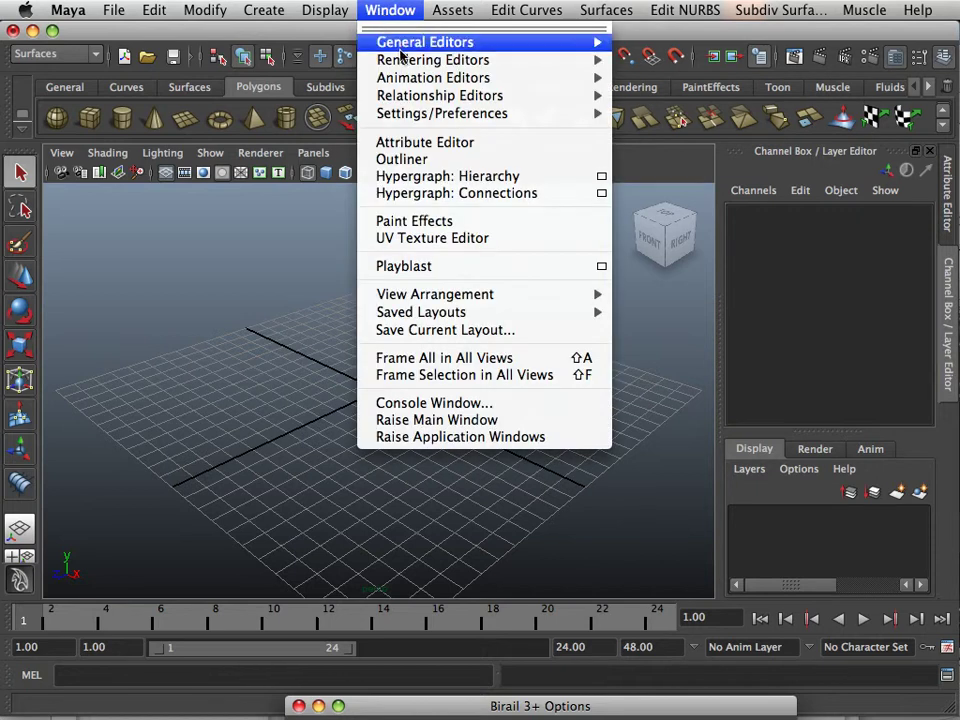
{"action": "mouse_move", "coordinate": [561, 63]}
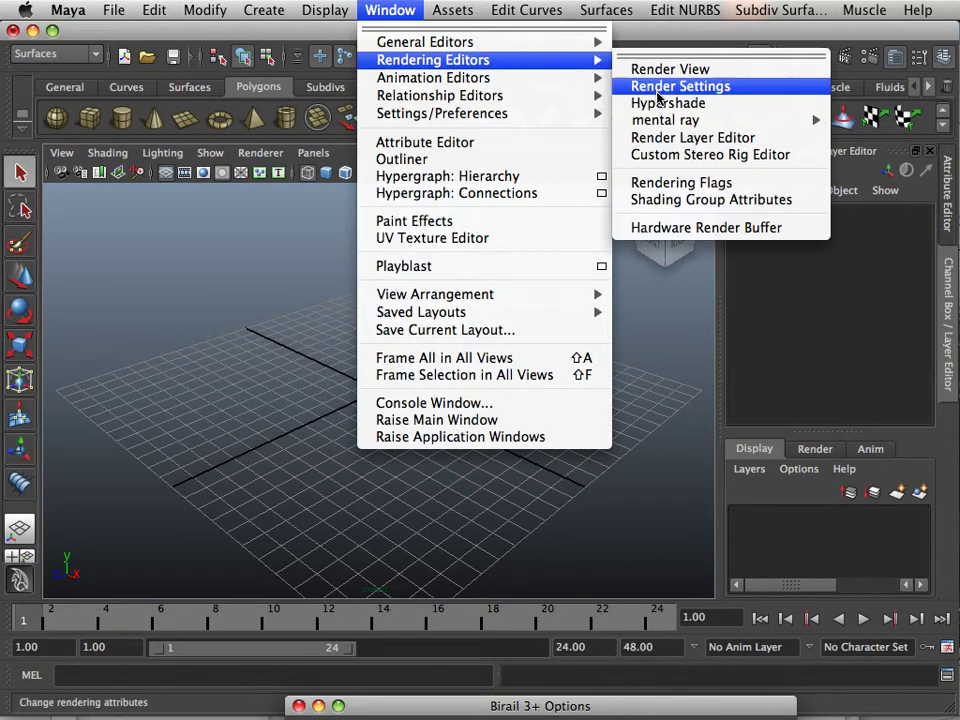
{"action": "left_click", "coordinate": [645, 103]}
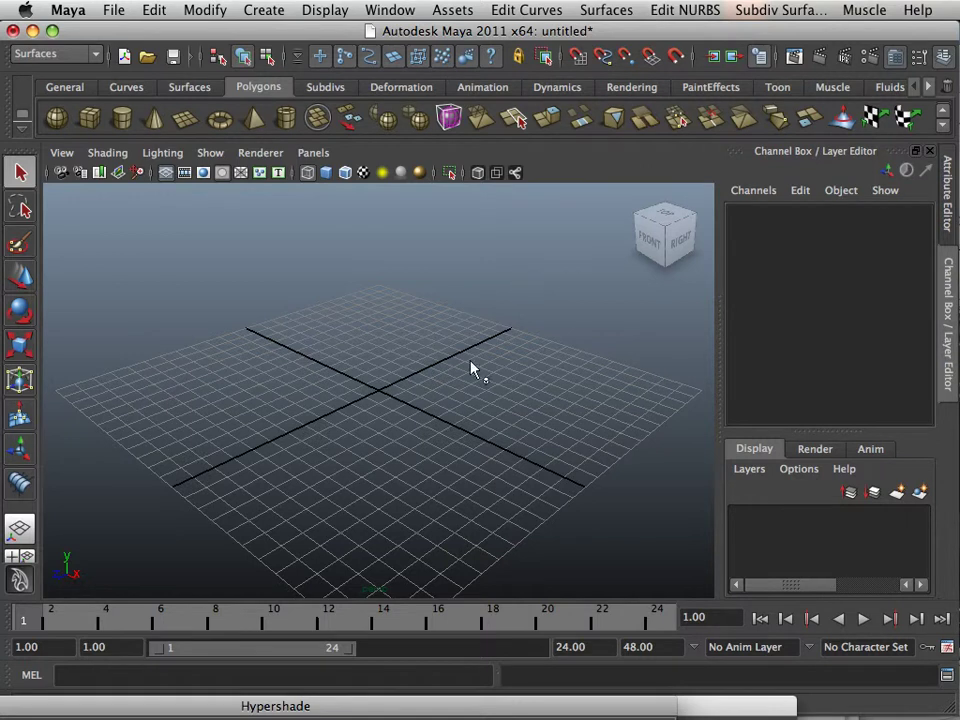
{"action": "left_click_drag", "start_coordinate": [397, 713], "coordinate": [561, 257]}
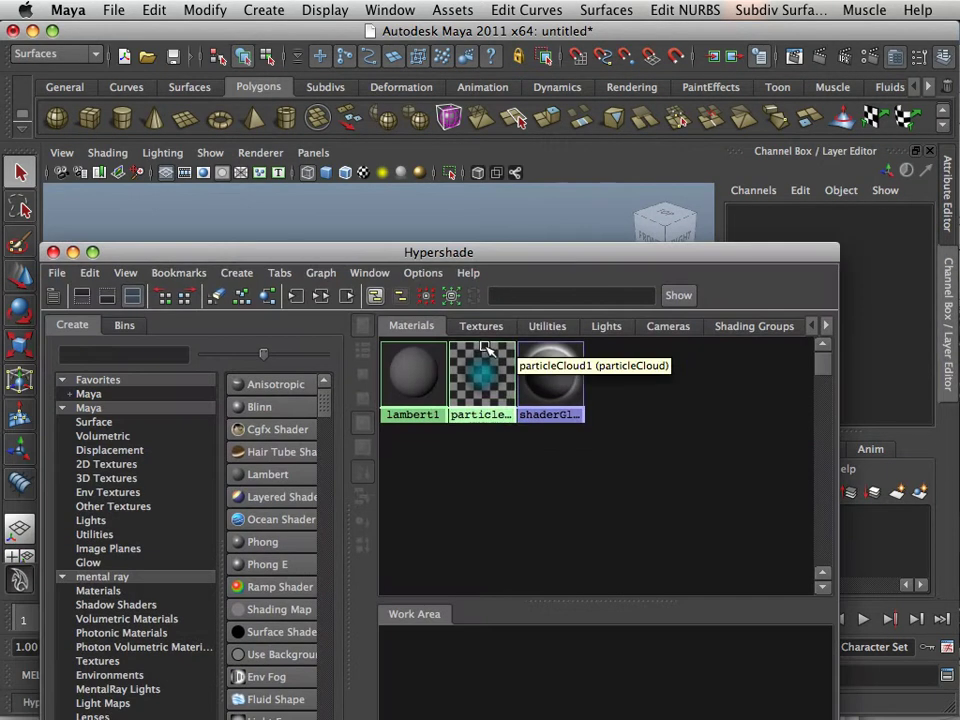
- Try to import side copy.tif from the weapon design folder into the Hypershade's textures
{"action": "left_click", "coordinate": [481, 327]}
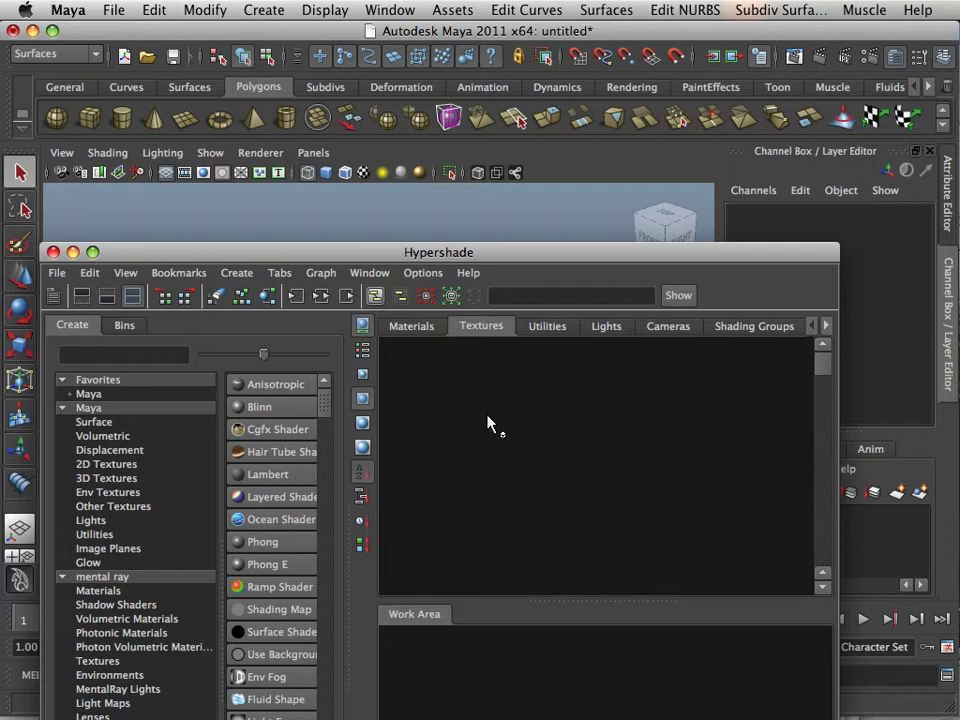
{"action": "right_click", "coordinate": [490, 423]}
{"action": "mouse_move", "coordinate": [516, 422]}
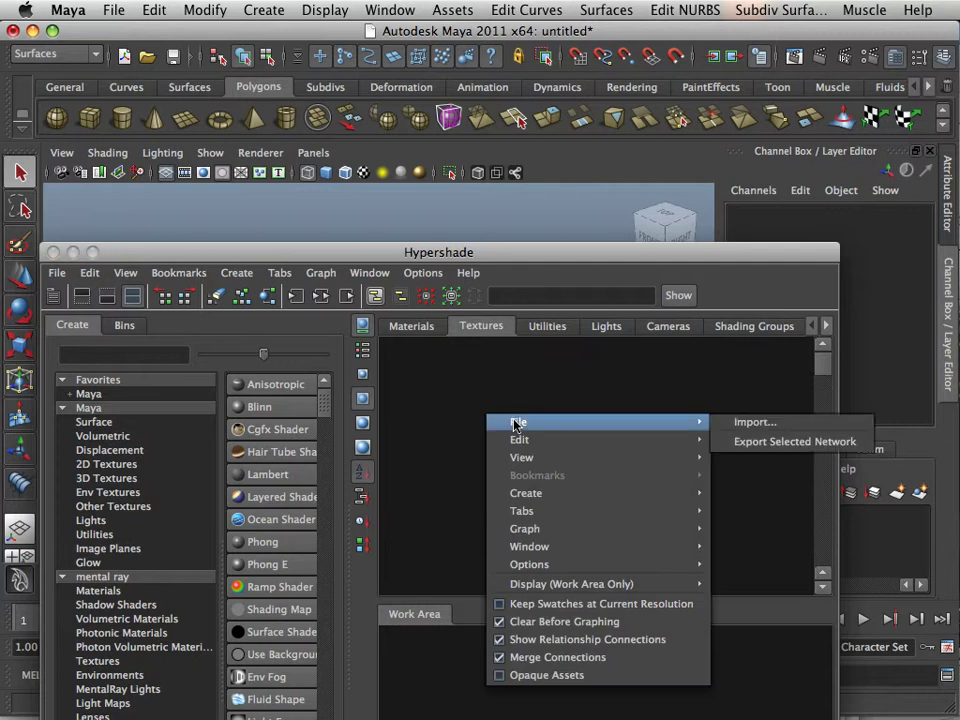
{"action": "left_click", "coordinate": [735, 423]}
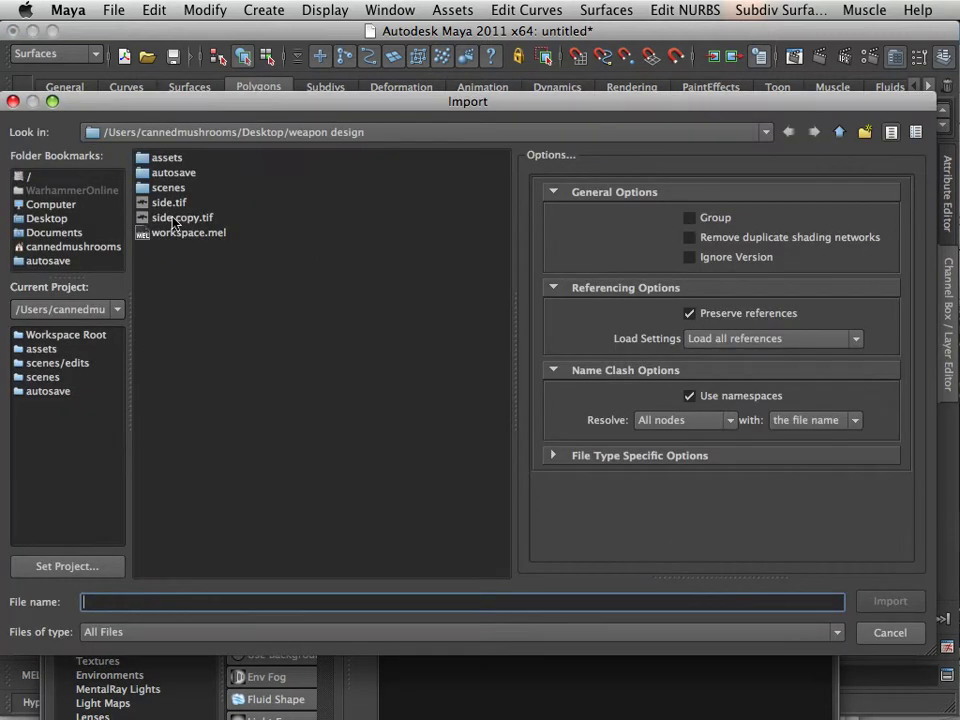
{"action": "left_click", "coordinate": [176, 218]}
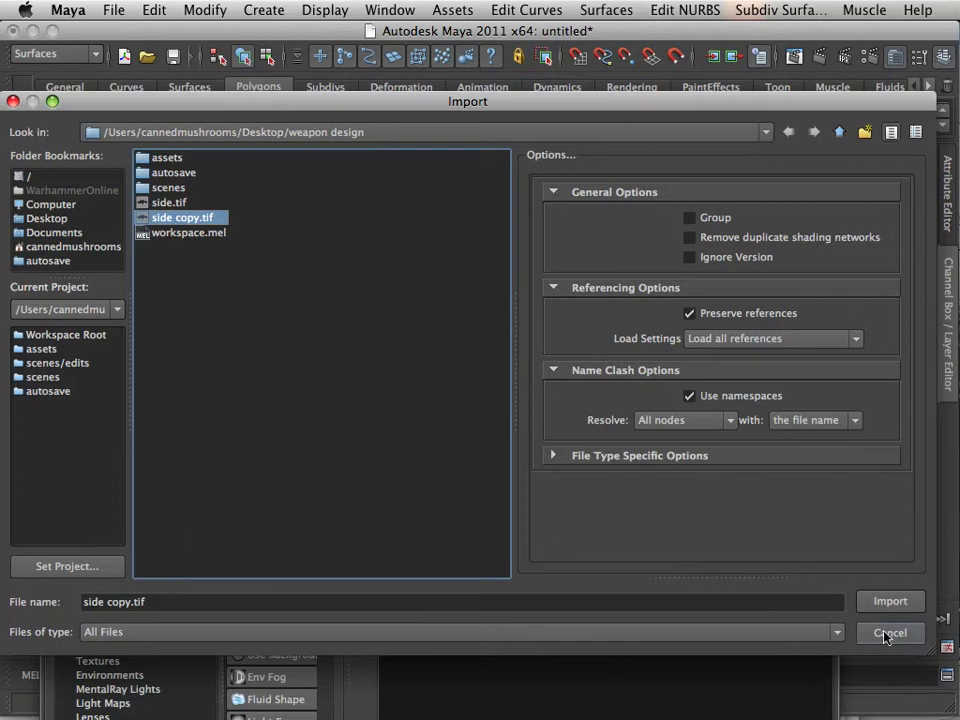
{"action": "left_click", "coordinate": [892, 602]}
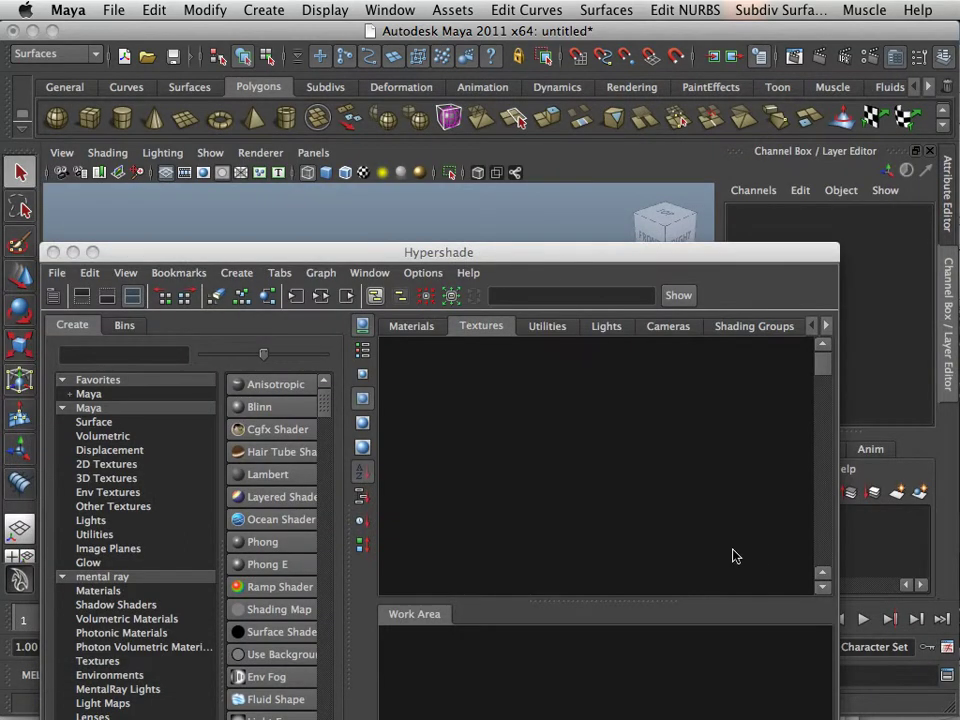
- Switch to Finder, show the Desktop folder's contents and arrange its window beside the Hypershade
{"action": "left_click_drag", "start_coordinate": [536, 259], "coordinate": [431, 135]}
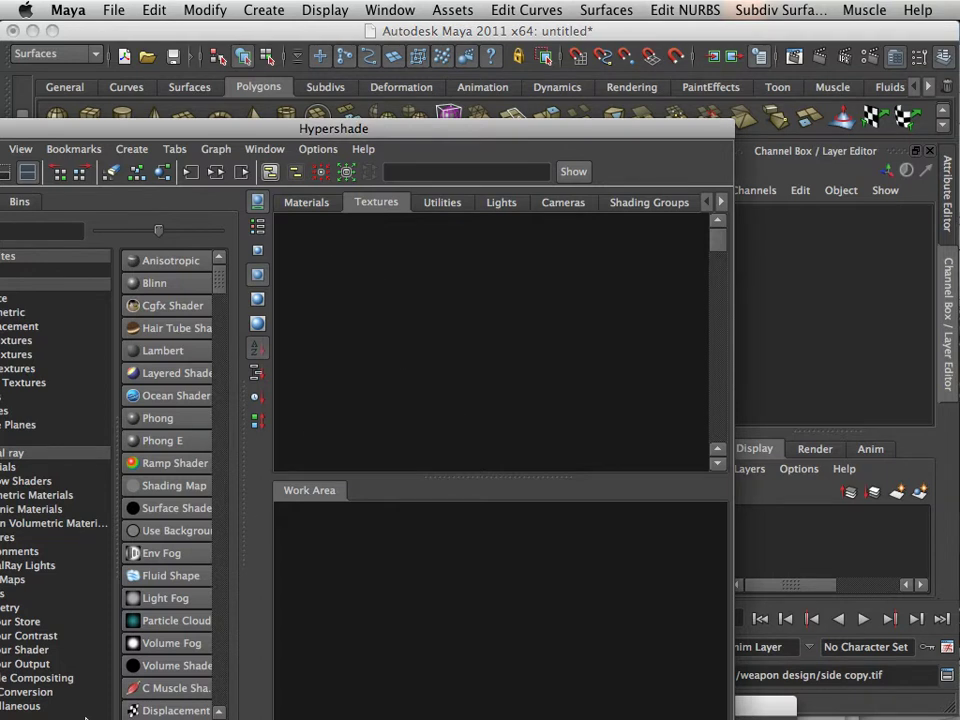
{"action": "mouse_move", "coordinate": [85, 716]}
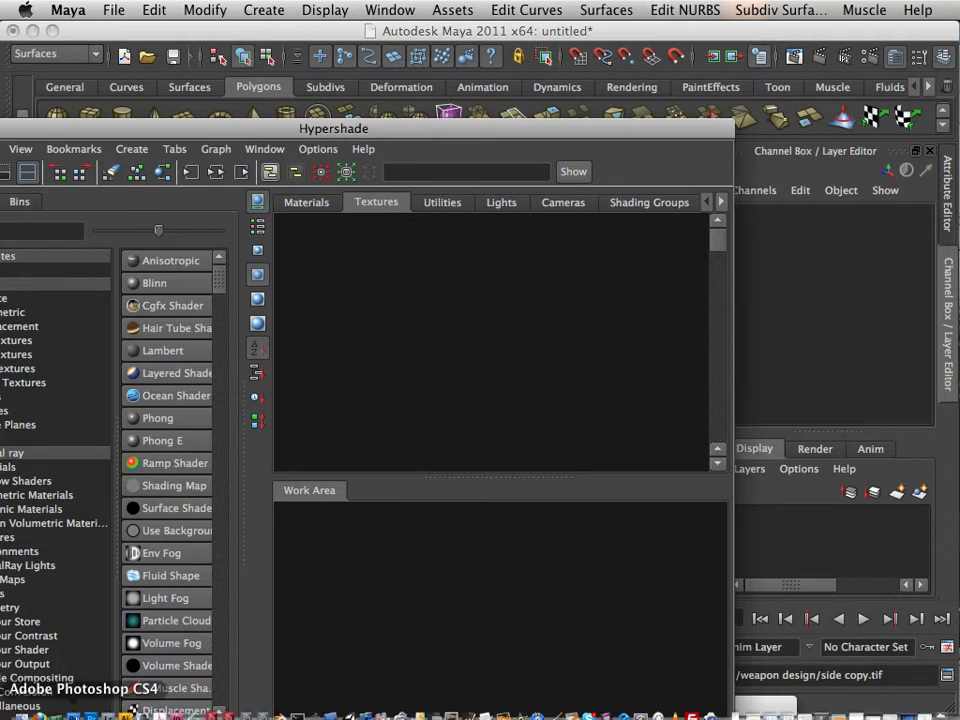
{"action": "left_click", "coordinate": [28, 707]}
{"action": "left_click_drag", "start_coordinate": [412, 536], "coordinate": [771, 160]}
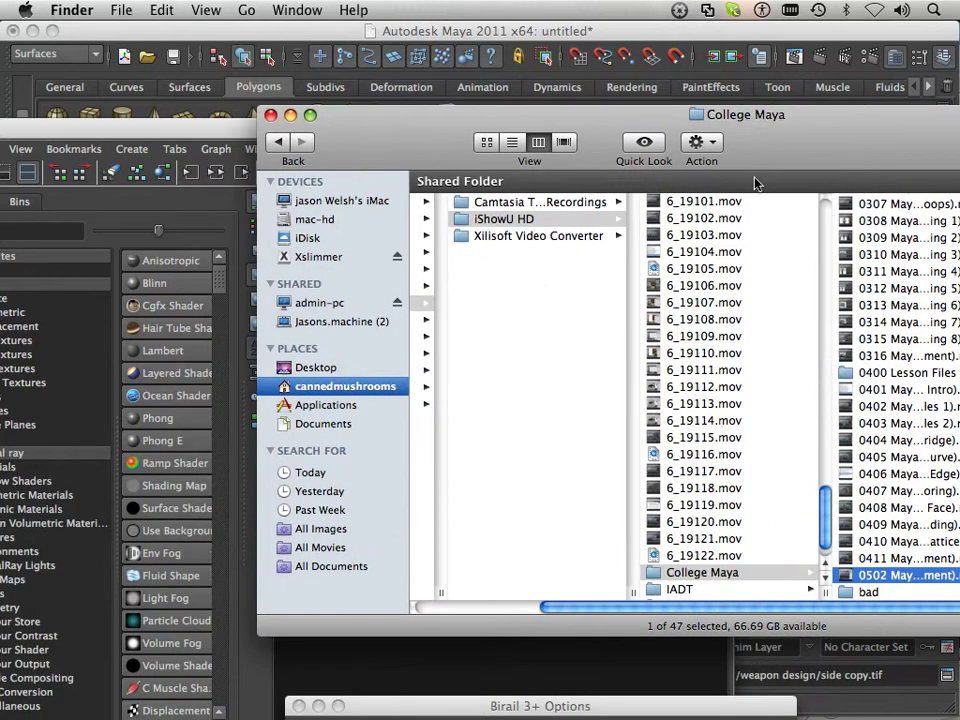
{"action": "left_click", "coordinate": [318, 368]}
{"action": "left_click_drag", "start_coordinate": [369, 163], "coordinate": [641, 79]}
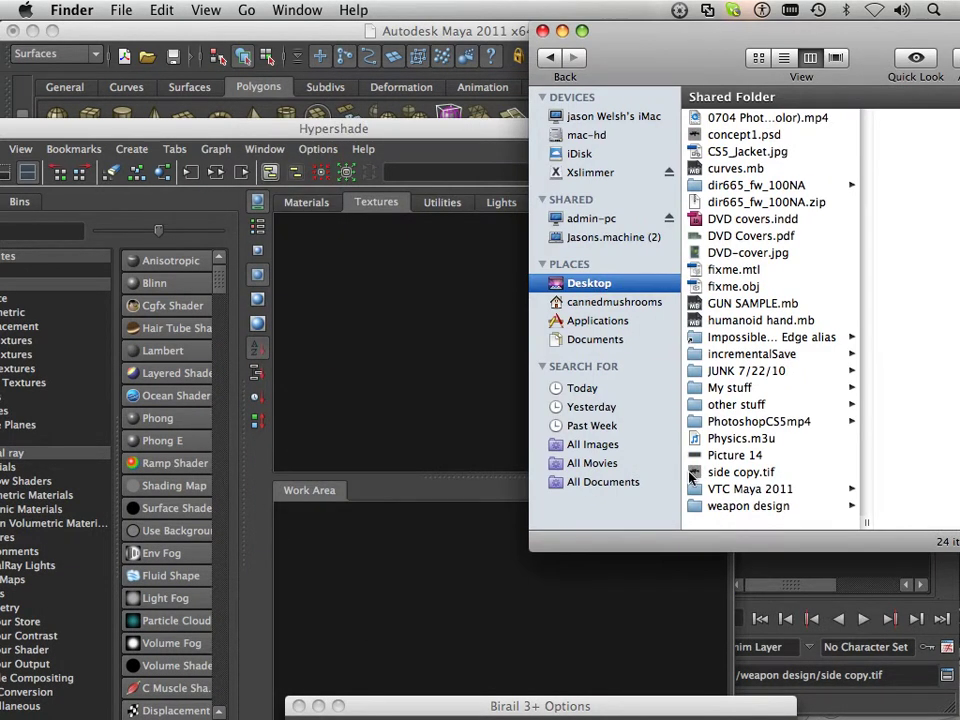
- Bring side copy.tif from the weapon design folder in Finder into the Hypershade's textures
{"action": "left_click", "coordinate": [714, 506]}
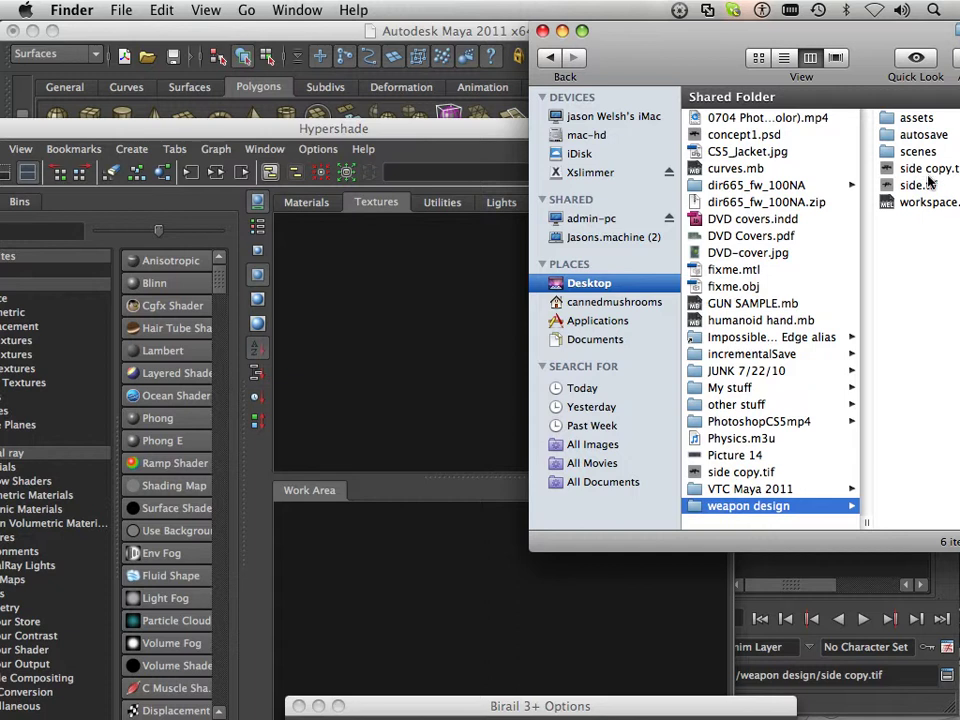
{"action": "left_click_drag", "start_coordinate": [930, 169], "coordinate": [420, 296]}
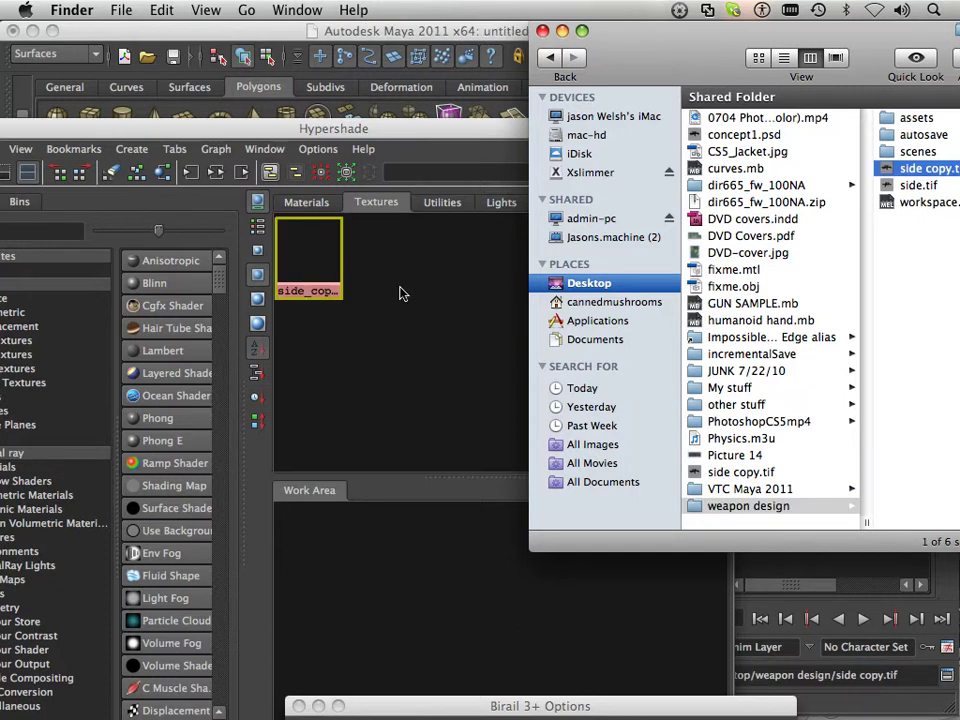
- Create a Lambert material in the Hypershade and rename it Side
{"action": "left_click", "coordinate": [310, 211]}
{"action": "left_click", "coordinate": [308, 205]}
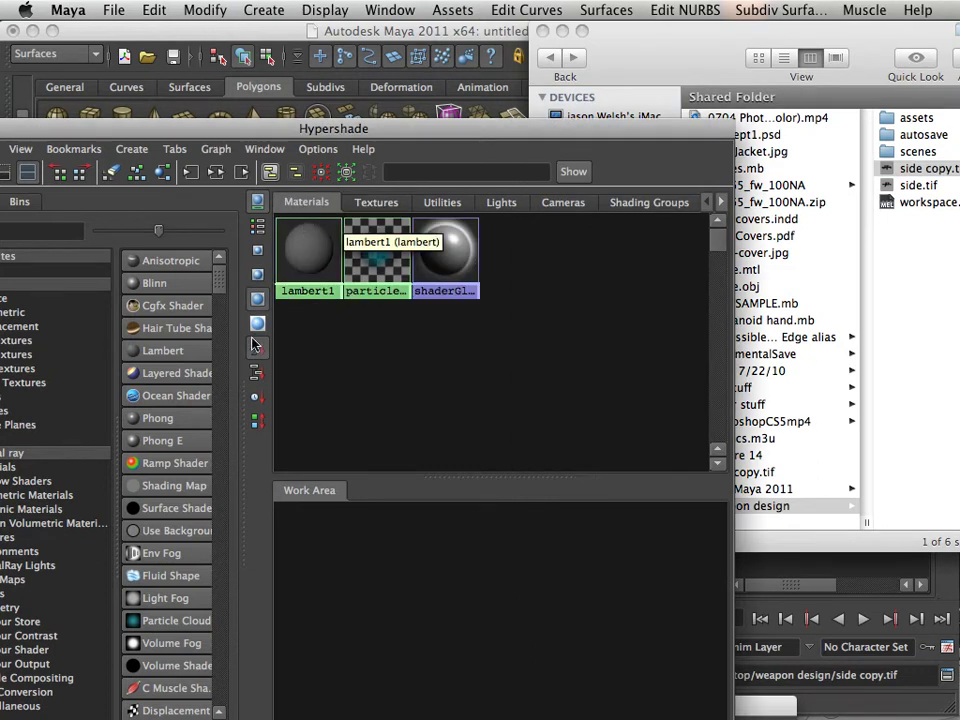
{"action": "left_click", "coordinate": [170, 352]}
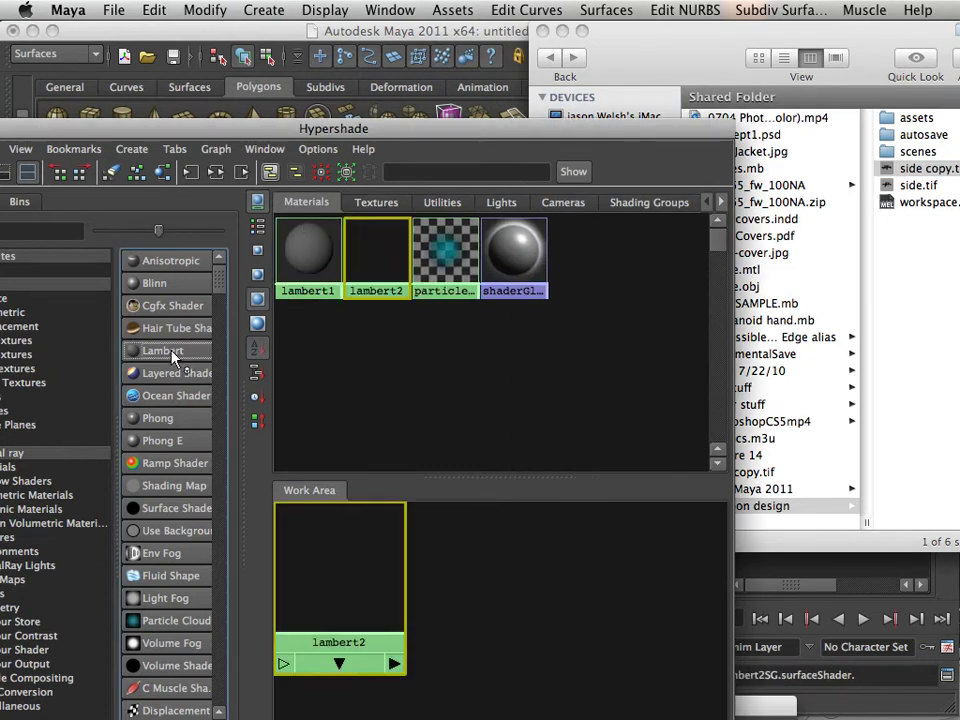
{"action": "right_click", "coordinate": [351, 641]}
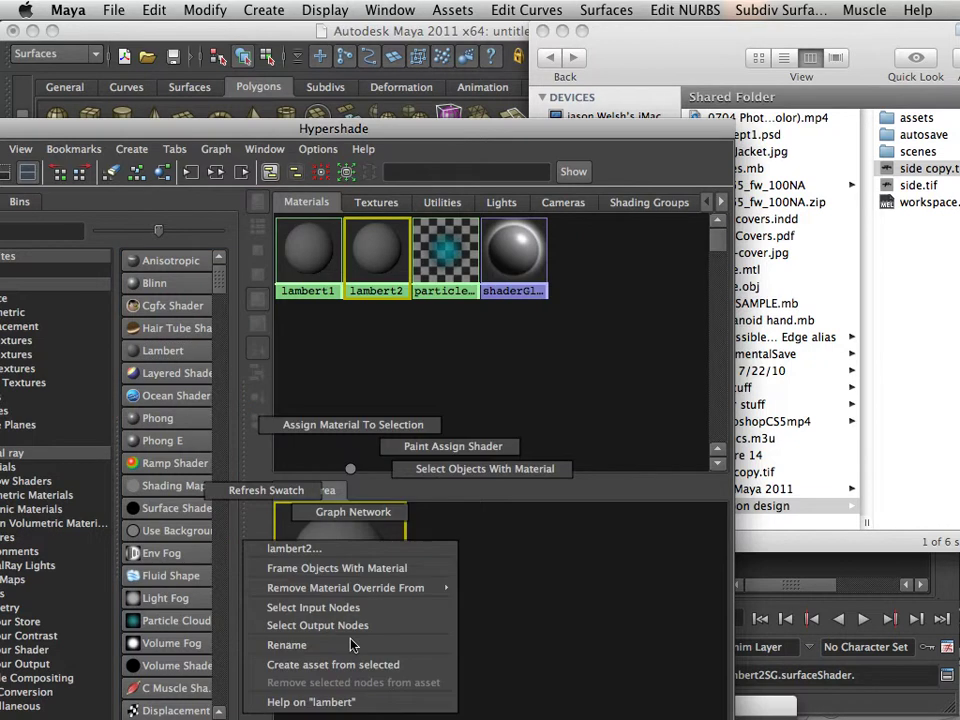
{"action": "left_click", "coordinate": [303, 645]}
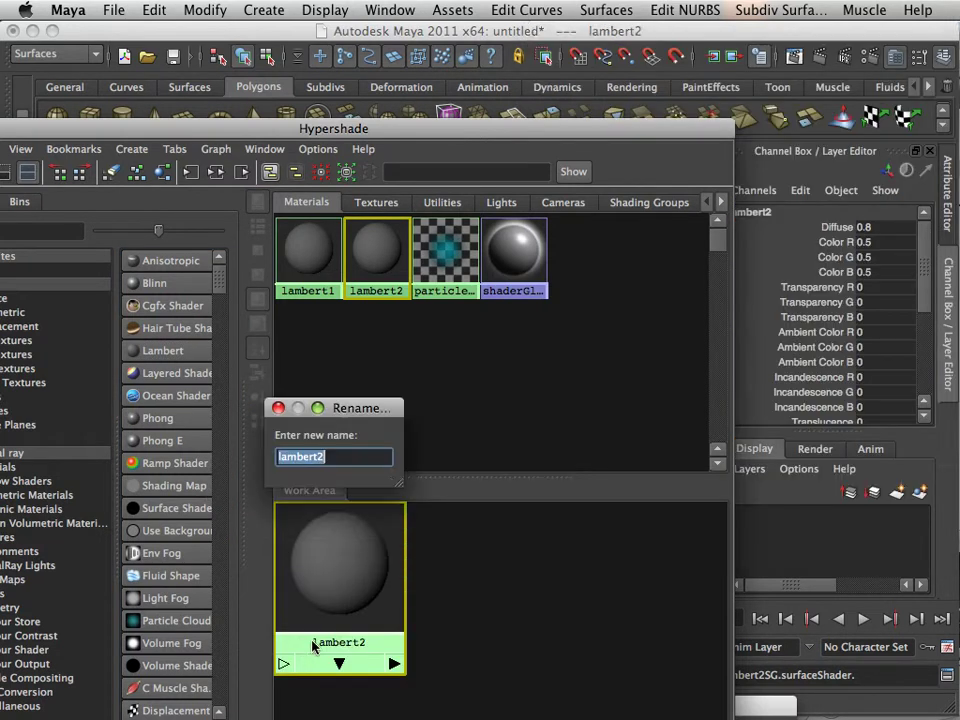
{"action": "type", "text": "S"}
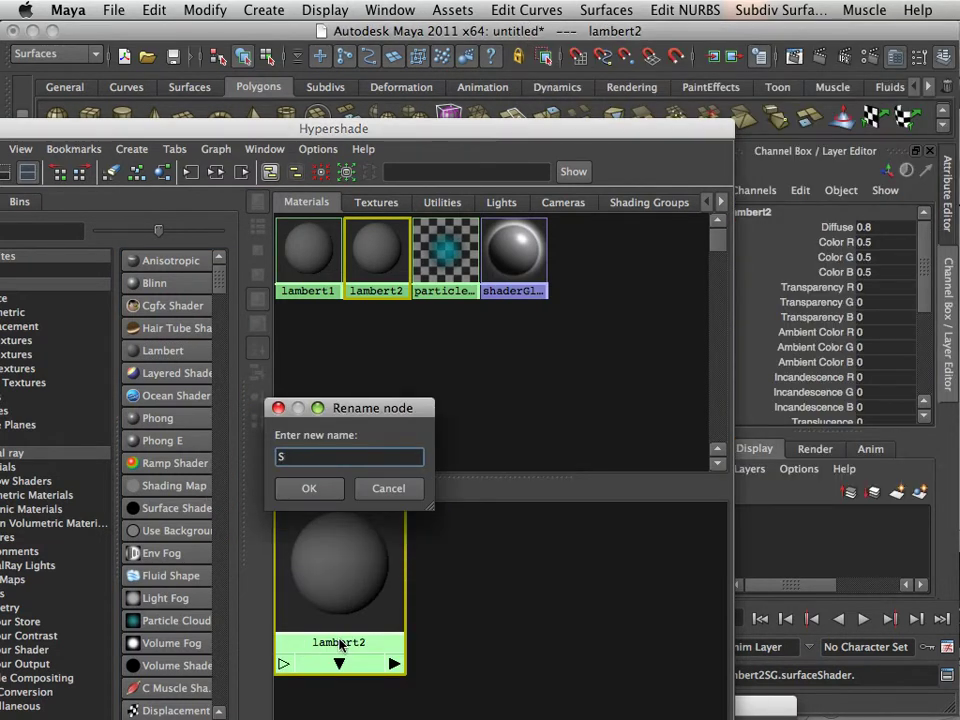
{"action": "type", "text": "ide"}
{"action": "key", "text": "Return"}
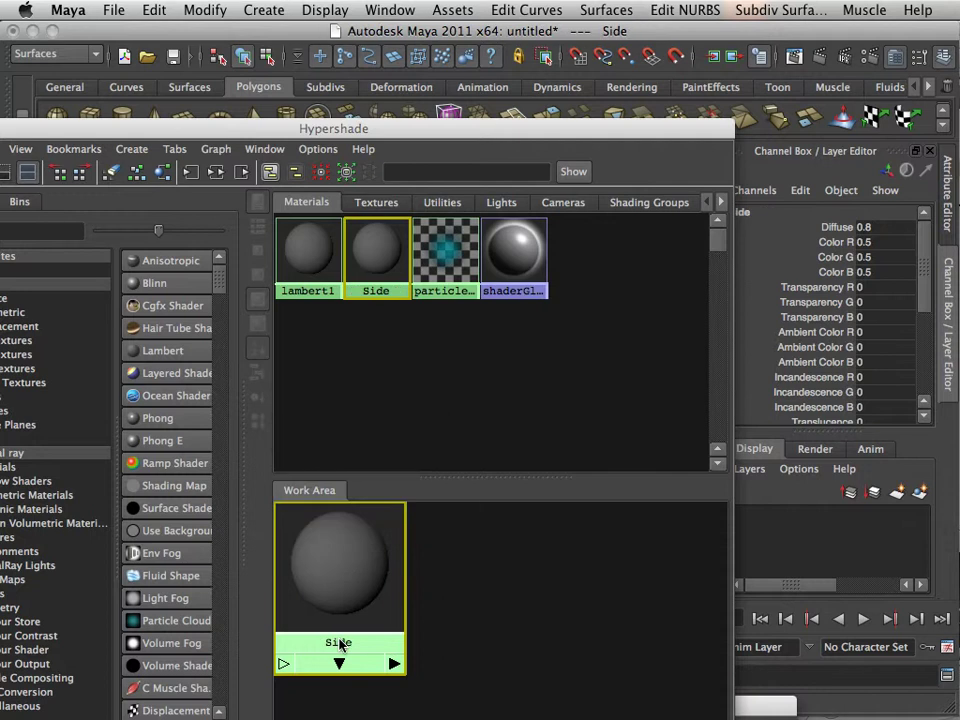
- Connect the side copy texture to the Side material's default input
{"action": "left_click", "coordinate": [376, 202]}
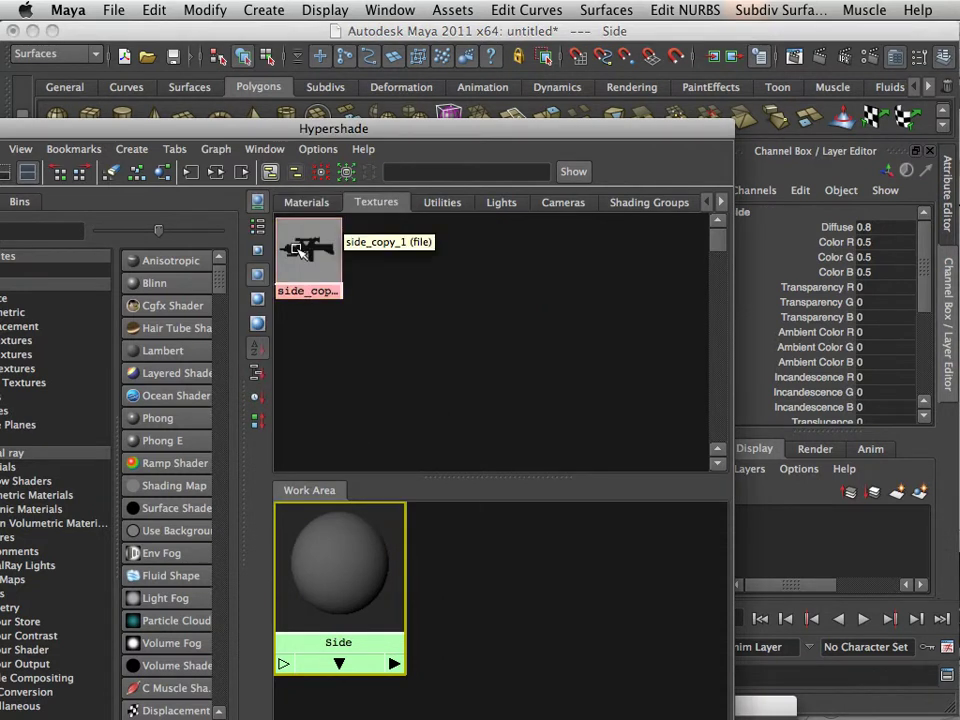
{"action": "middle_click_drag", "start_coordinate": [300, 250], "coordinate": [348, 582]}
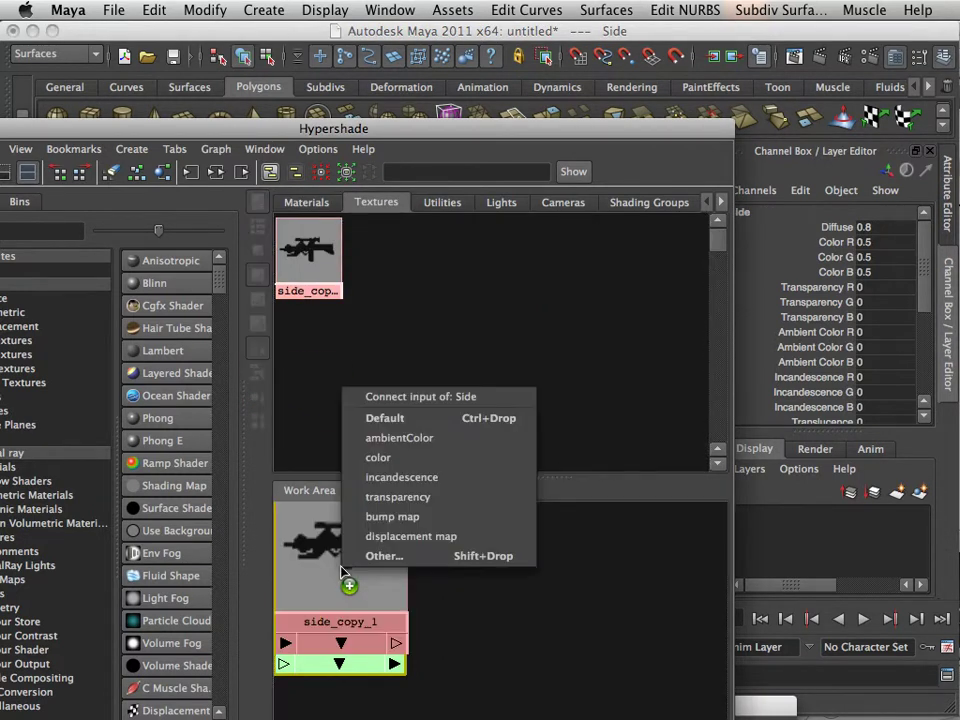
{"action": "left_click", "coordinate": [404, 420]}
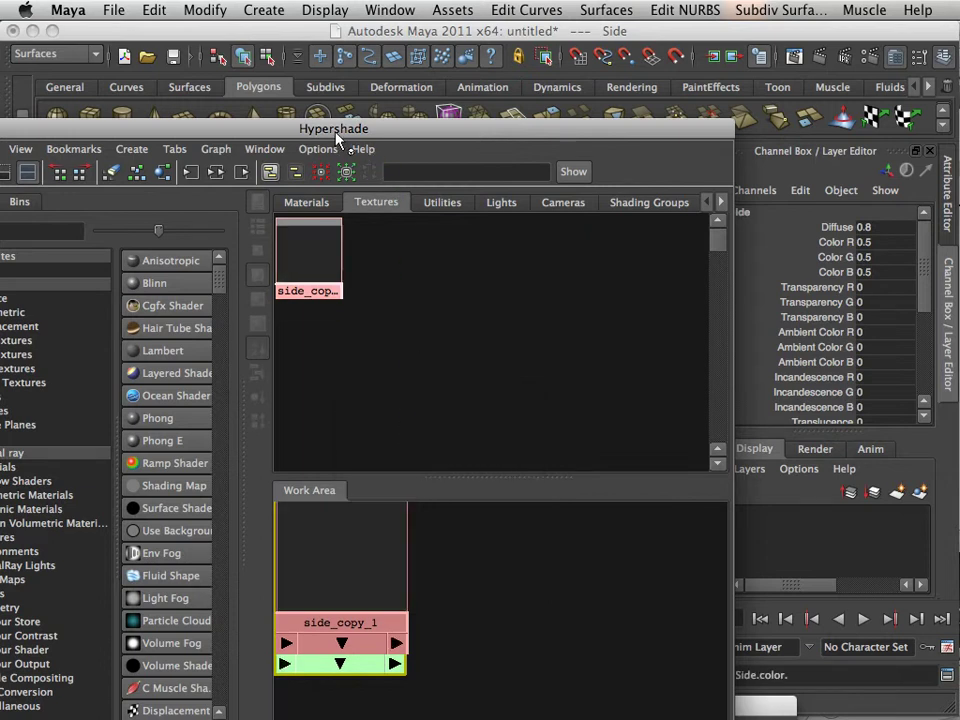
- Clear the Hypershade from the viewport, create a polygon plane at the origin and scale it uniformly to about 21.9
{"action": "left_click_drag", "start_coordinate": [335, 131], "coordinate": [784, 199]}
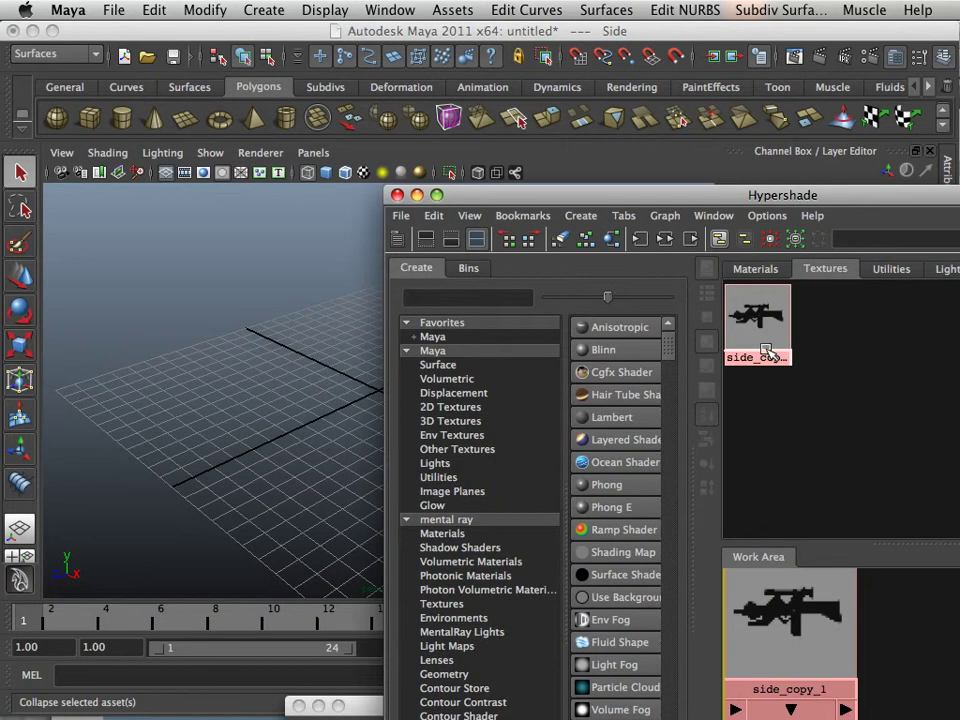
{"action": "left_click", "coordinate": [765, 270]}
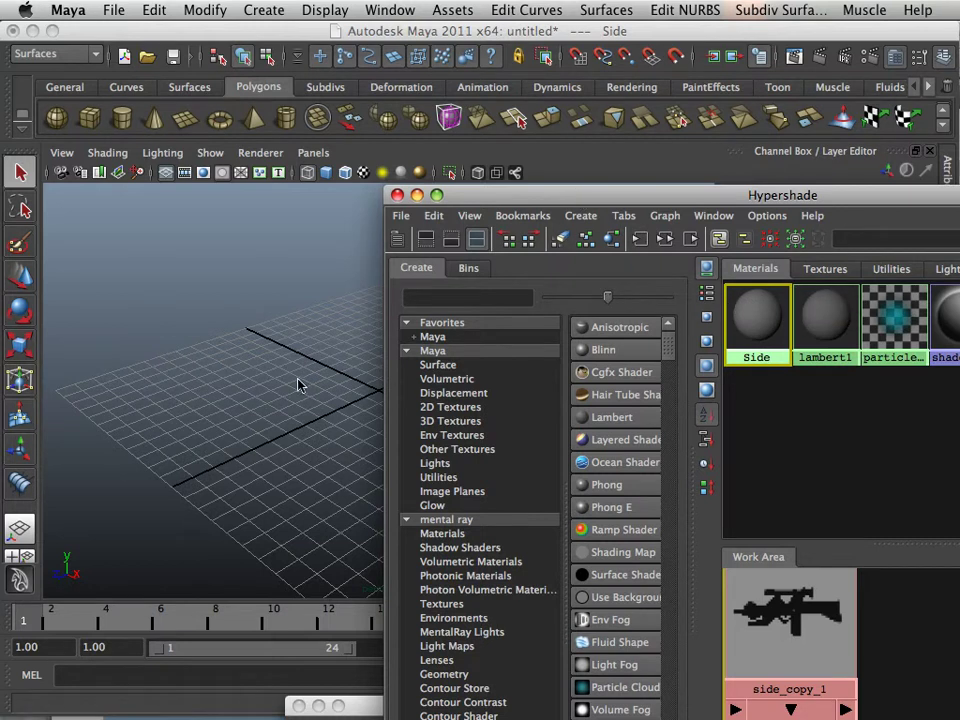
{"action": "left_click_drag", "start_coordinate": [306, 381], "coordinate": [289, 410], "text": "alt"}
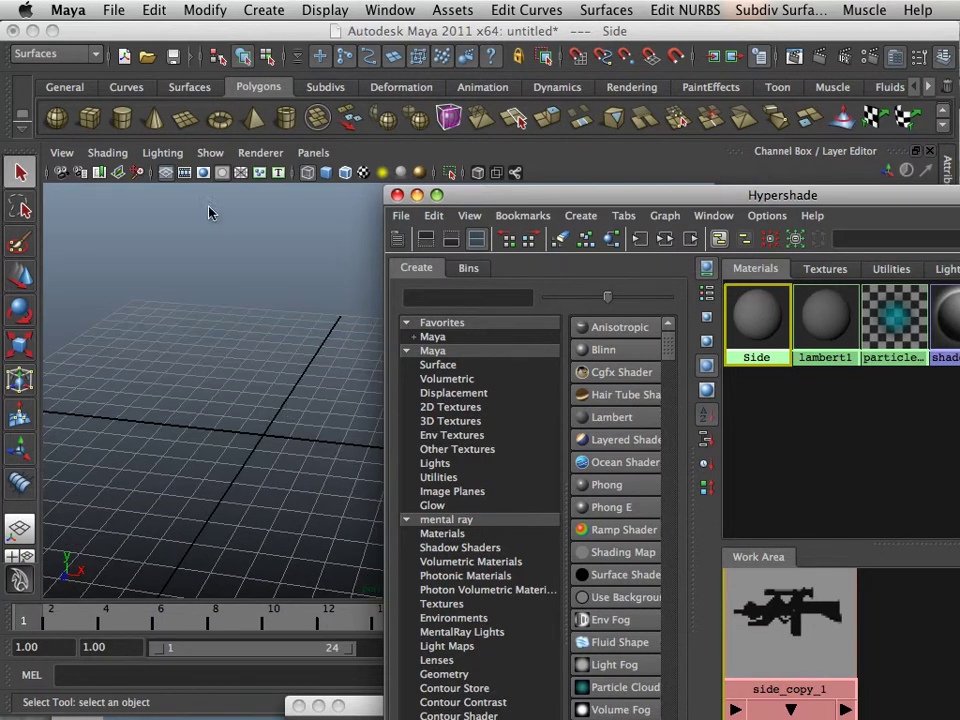
{"action": "left_click", "coordinate": [185, 118]}
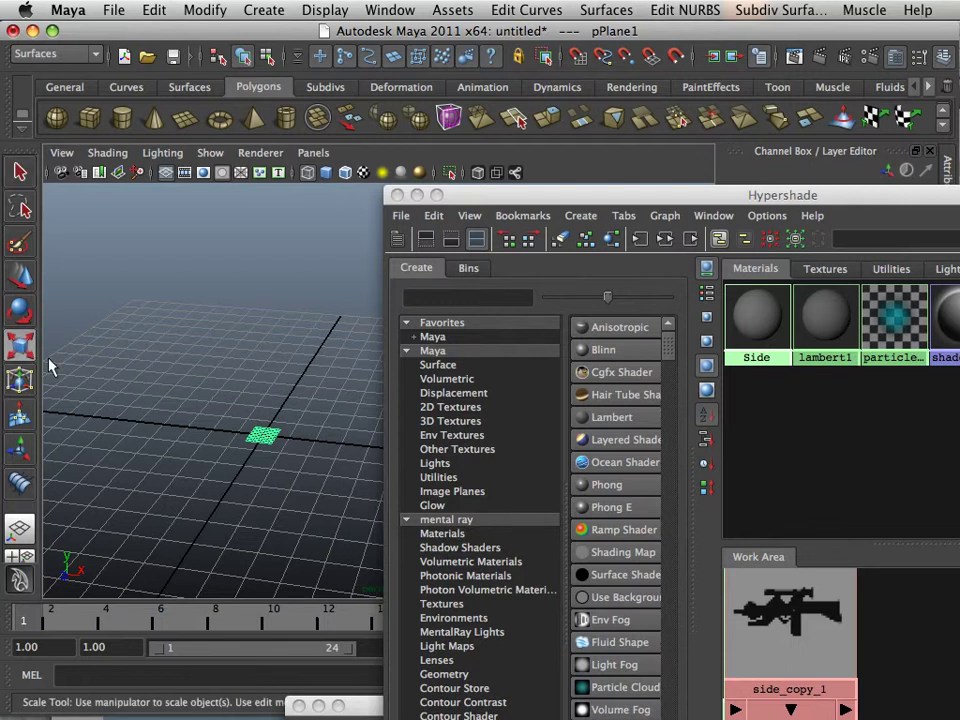
{"action": "left_click_drag", "start_coordinate": [262, 437], "coordinate": [396, 454]}
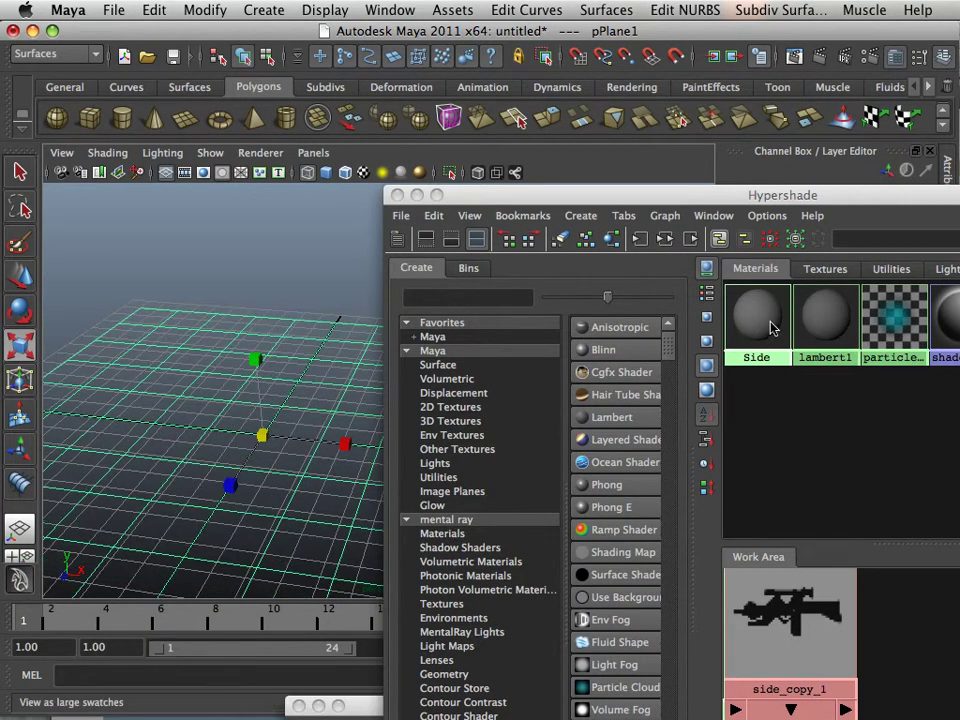
- Try to apply the Side material to the plane and view the plane framed with textured shading
{"action": "middle_click_drag", "start_coordinate": [768, 330], "coordinate": [255, 404]}
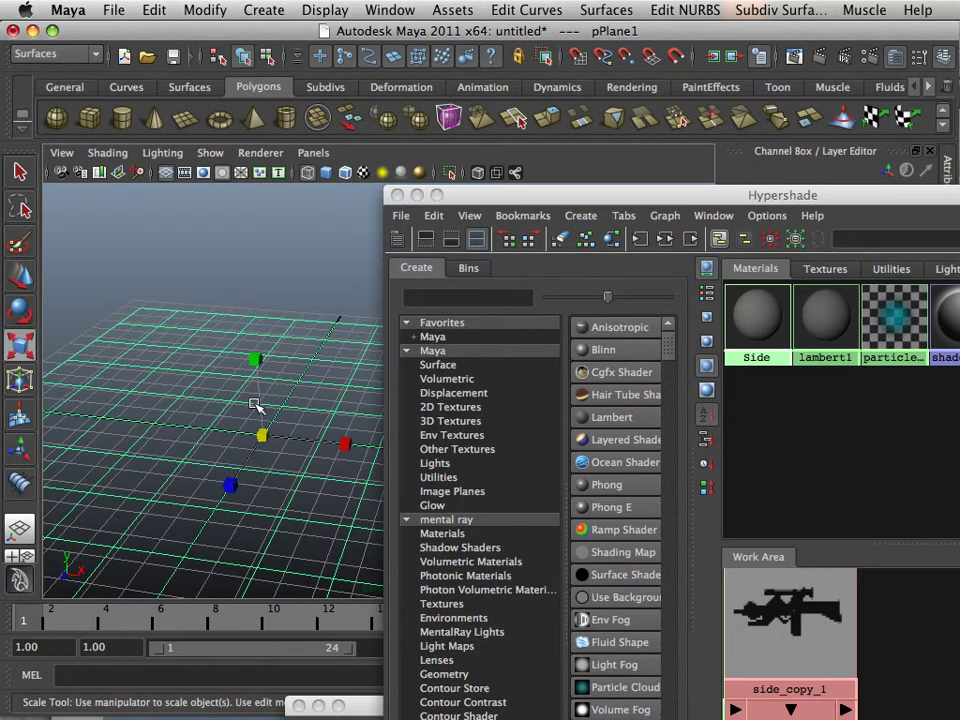
{"action": "key", "text": "f"}
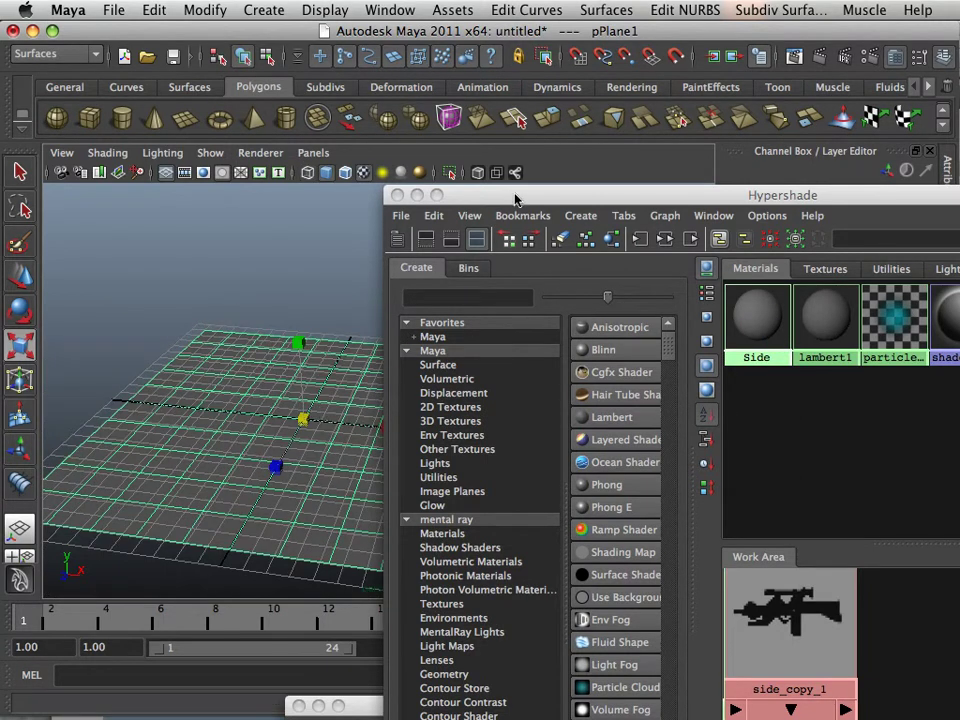
{"action": "left_click_drag", "start_coordinate": [515, 198], "coordinate": [681, 448]}
{"action": "left_click_drag", "start_coordinate": [386, 326], "coordinate": [420, 450], "text": "alt"}
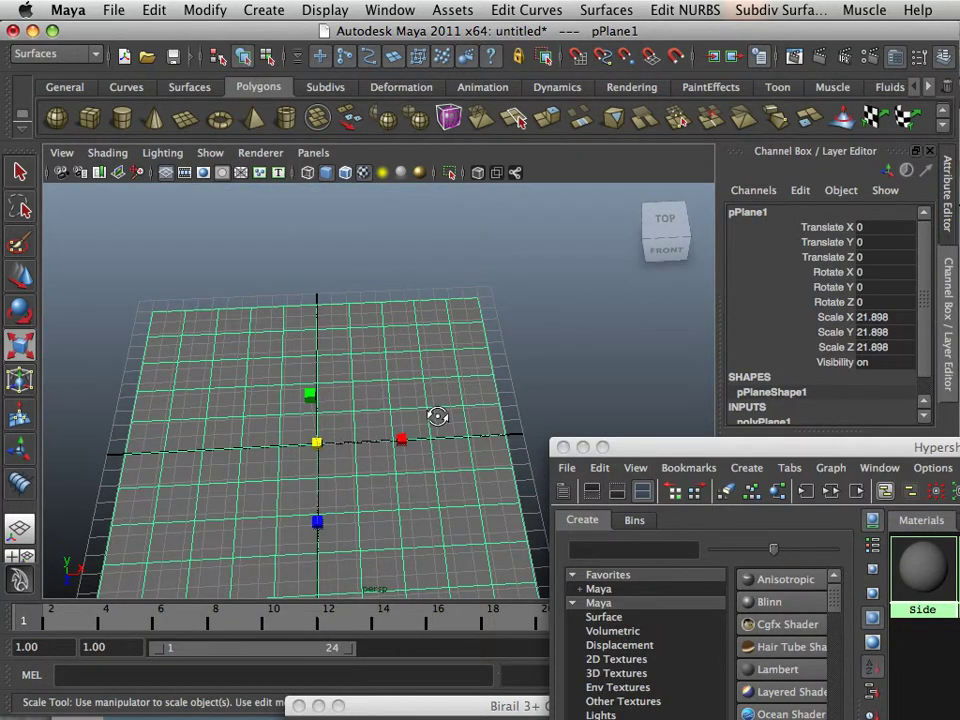
- Move the side_copy_1 texture node clear of the Side material in the work area and check both faces of the plane
{"action": "left_click_drag", "start_coordinate": [837, 448], "coordinate": [602, 425]}
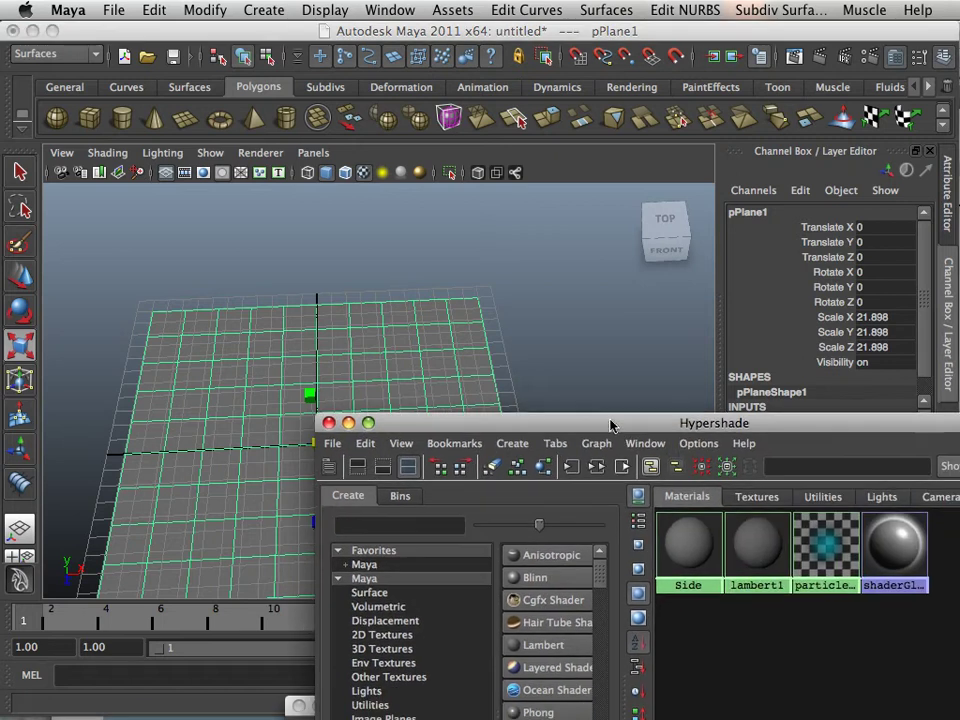
{"action": "left_click", "coordinate": [741, 503]}
{"action": "left_click_drag", "start_coordinate": [672, 423], "coordinate": [617, 92]}
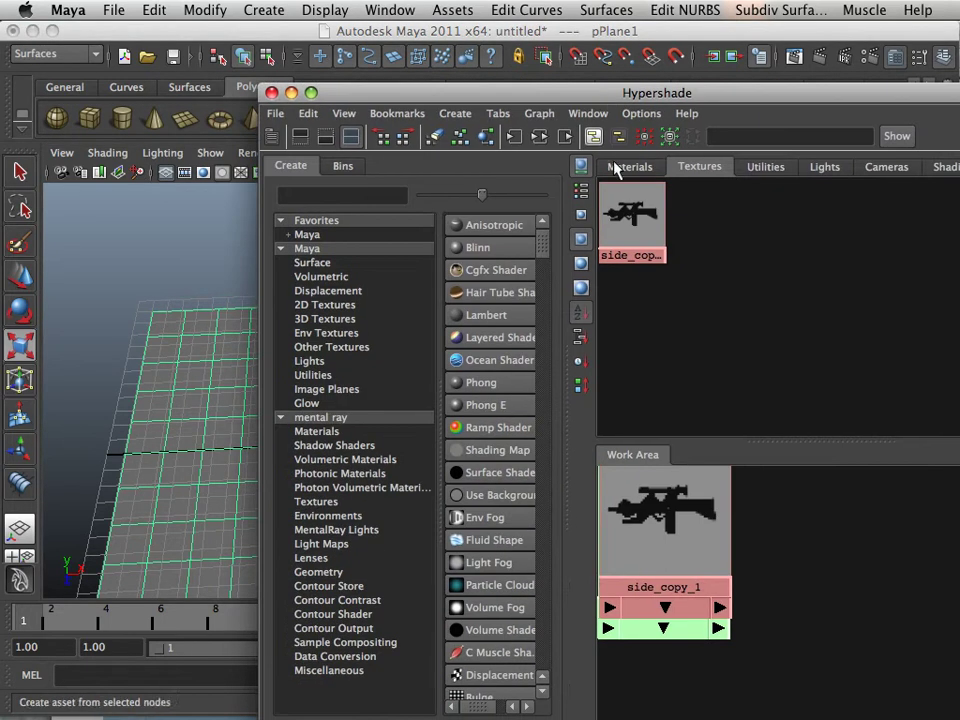
{"action": "left_click", "coordinate": [436, 134]}
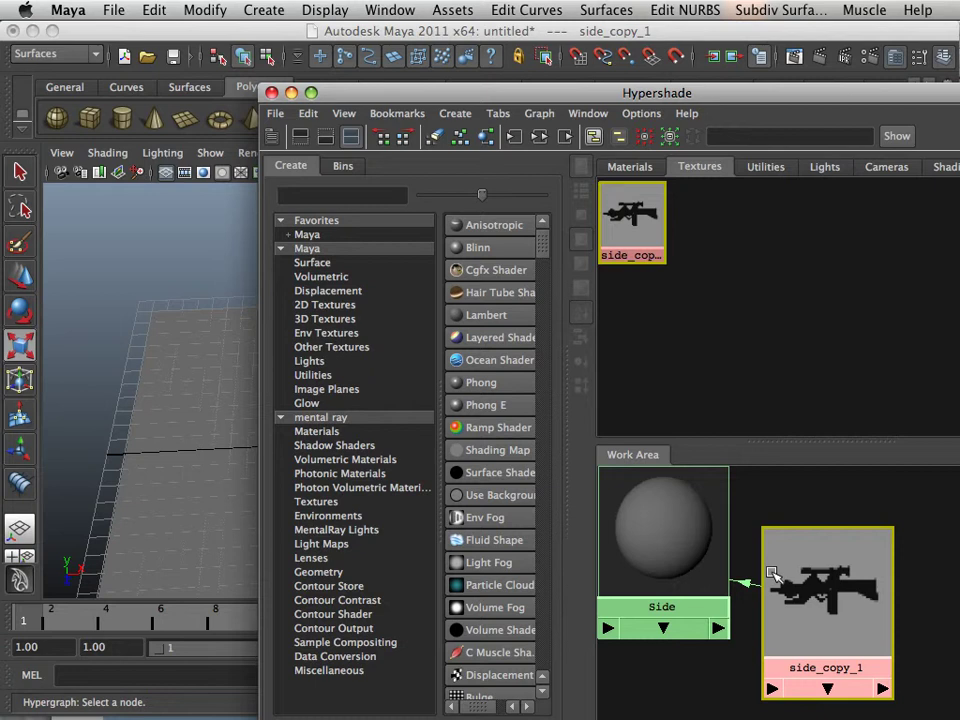
{"action": "left_click_drag", "start_coordinate": [490, 94], "coordinate": [748, 109]}
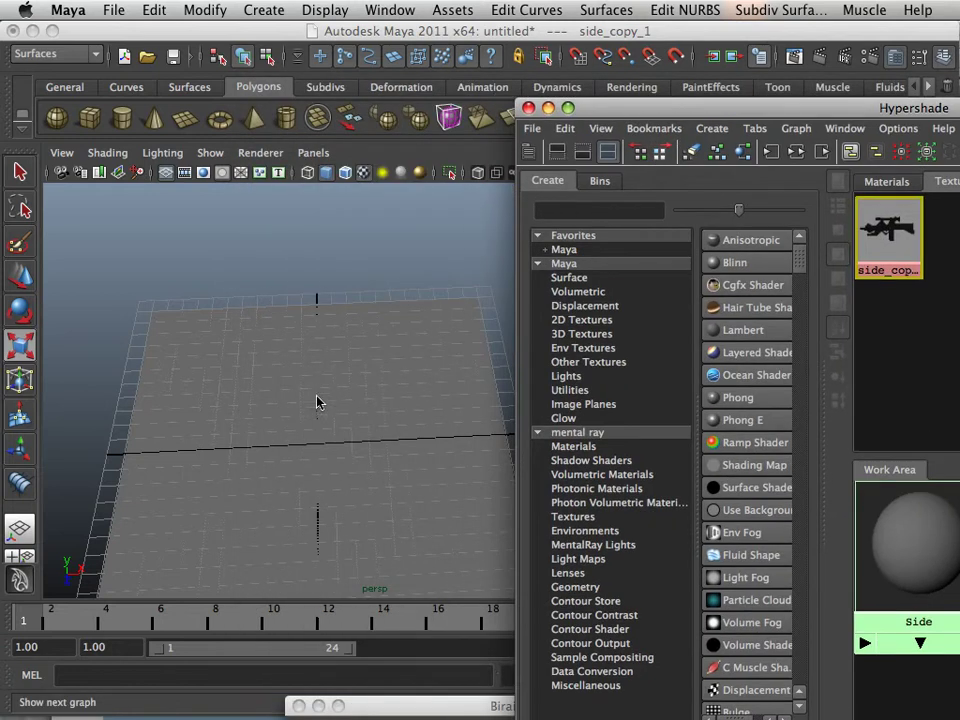
{"action": "right_click_drag", "start_coordinate": [317, 402], "coordinate": [306, 364], "text": "alt"}
{"action": "left_click_drag", "start_coordinate": [306, 364], "coordinate": [298, 285], "text": "alt"}
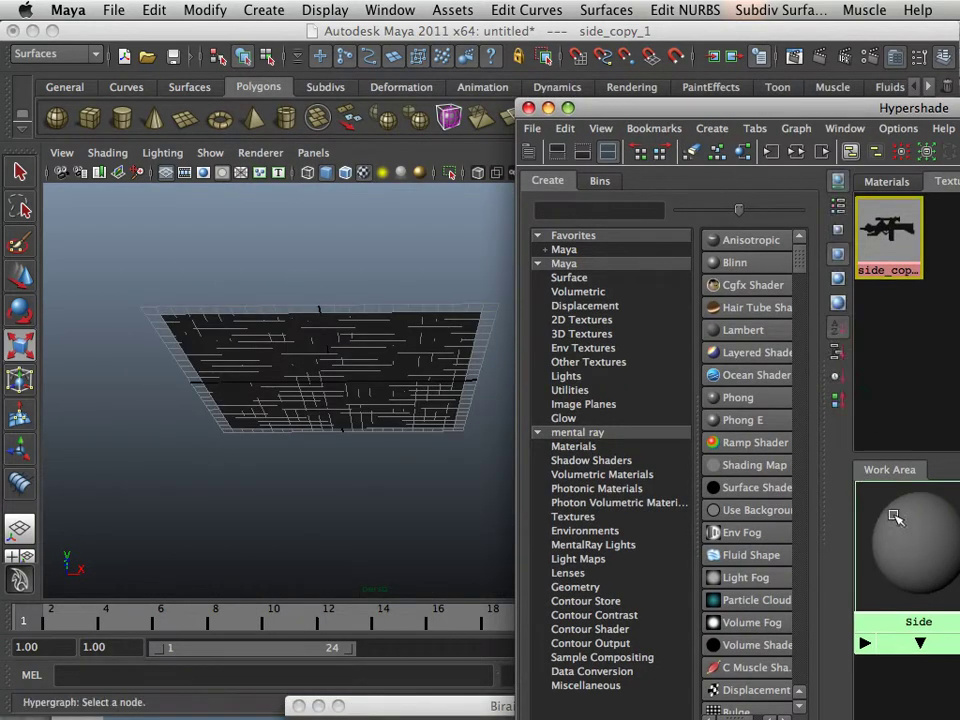
{"action": "left_click_drag", "start_coordinate": [431, 382], "coordinate": [423, 521], "text": "alt"}
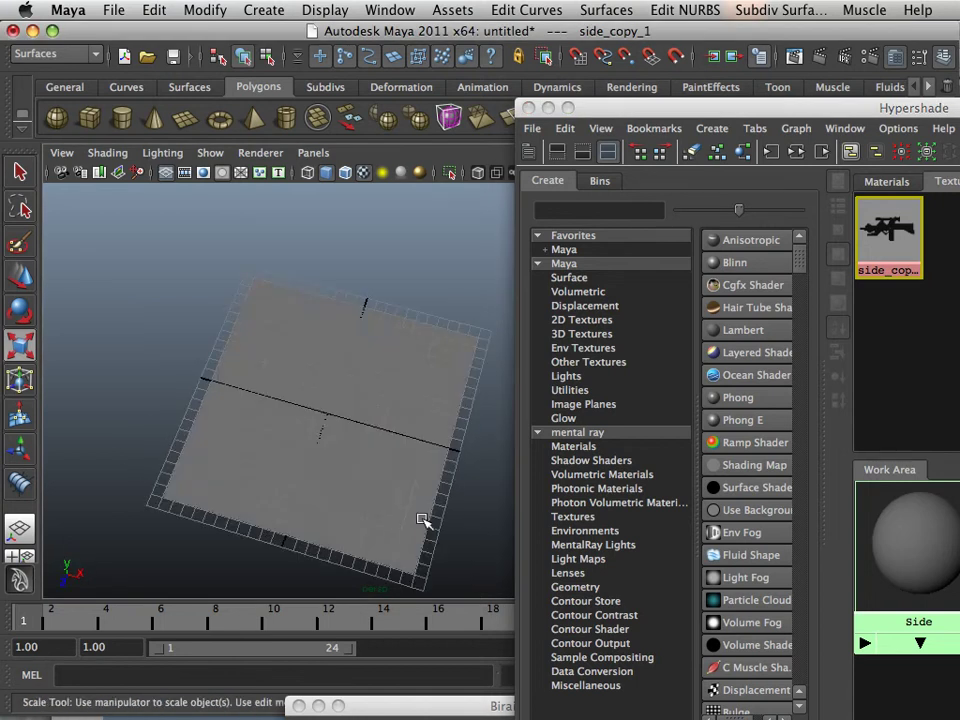
- Remove the link between side_copy_1 and the Side material, and reconnect the texture to the material's color
{"action": "left_click_drag", "start_coordinate": [884, 107], "coordinate": [547, 103]}
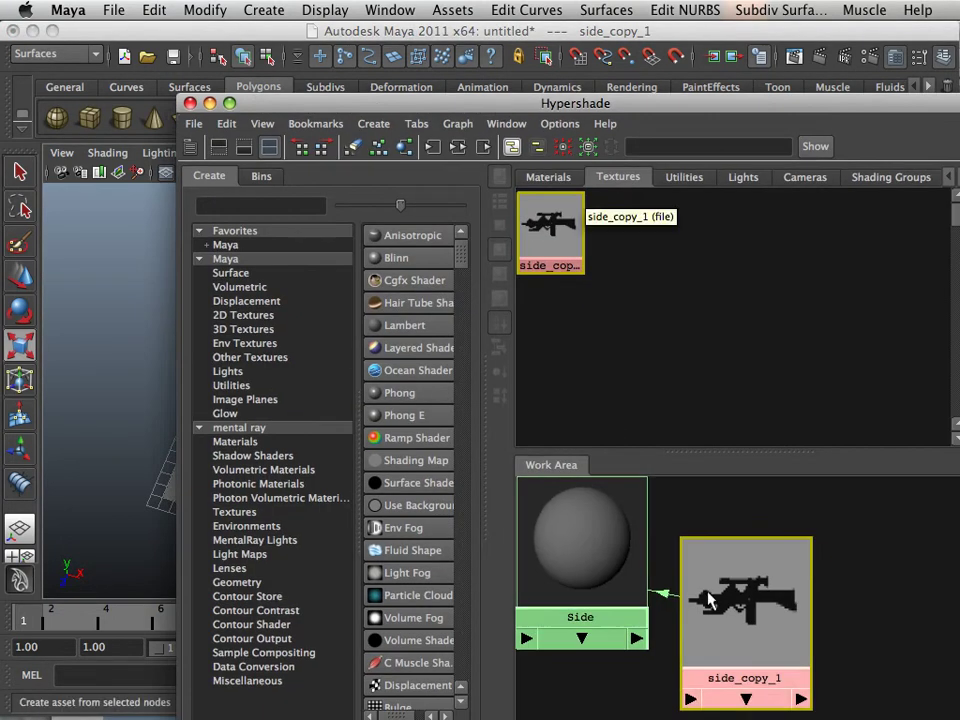
{"action": "left_click", "coordinate": [703, 597]}
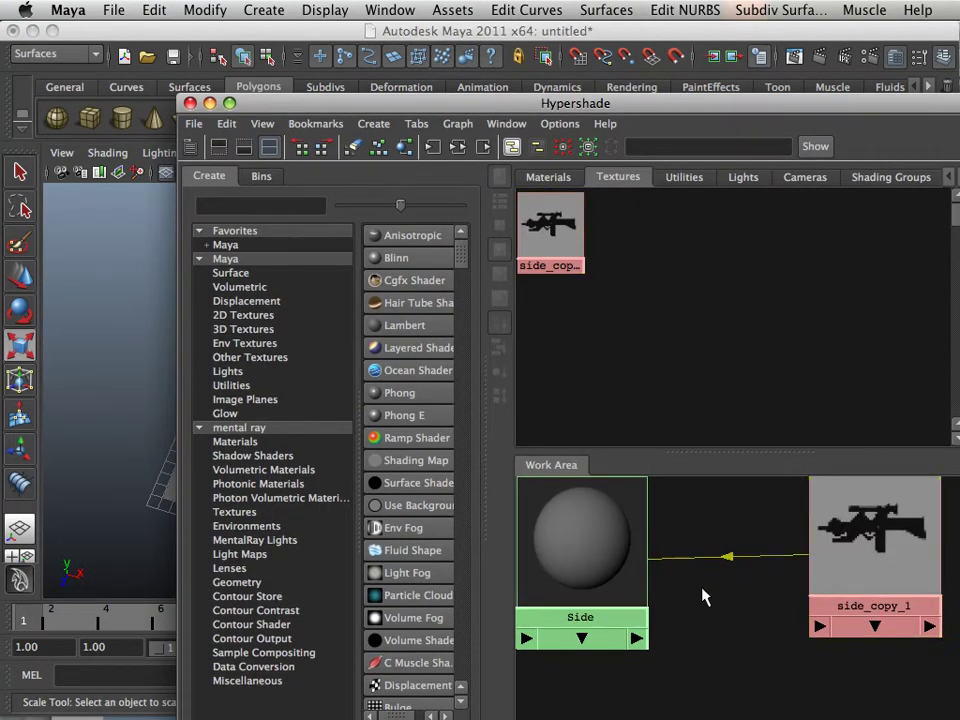
{"action": "middle_click_drag", "start_coordinate": [868, 545], "coordinate": [602, 532]}
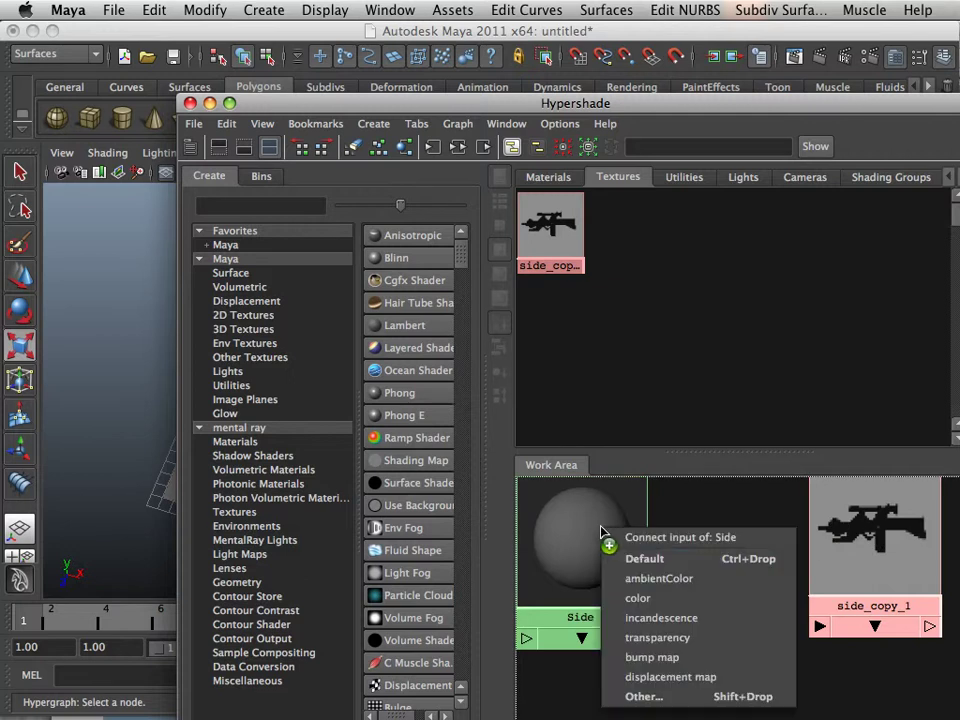
{"action": "left_click", "coordinate": [640, 598]}
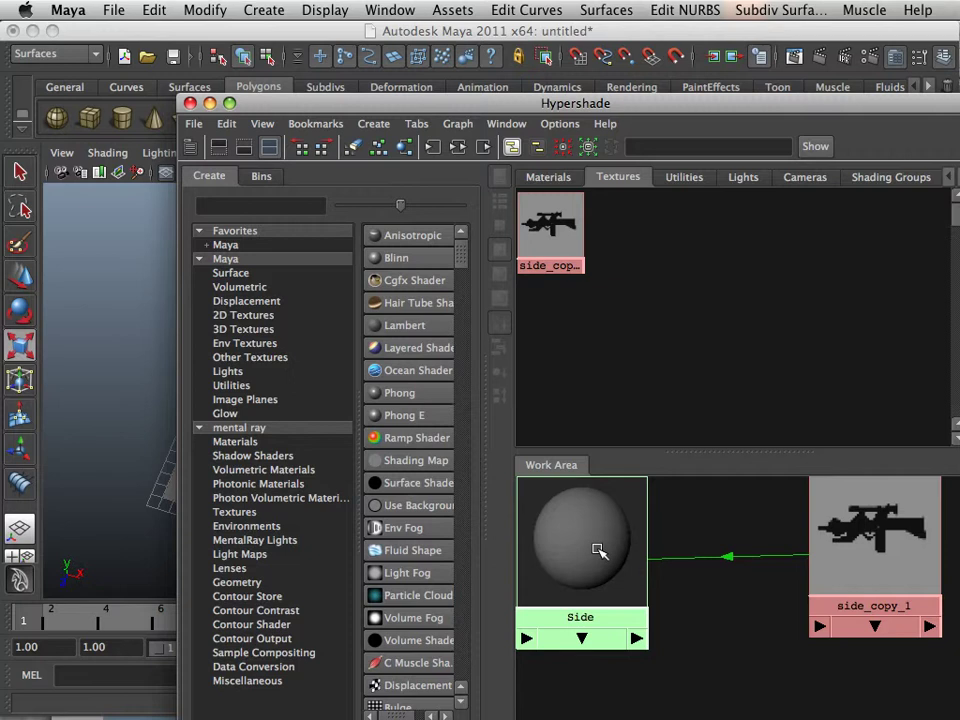
- Assign the Side material to the polygon plane and move the Hypershade window clear of the viewport
{"action": "left_click_drag", "start_coordinate": [600, 550], "coordinate": [653, 553]}
{"action": "left_click_drag", "start_coordinate": [368, 103], "coordinate": [593, 90]}
{"action": "middle_click_drag", "start_coordinate": [838, 537], "coordinate": [334, 456]}
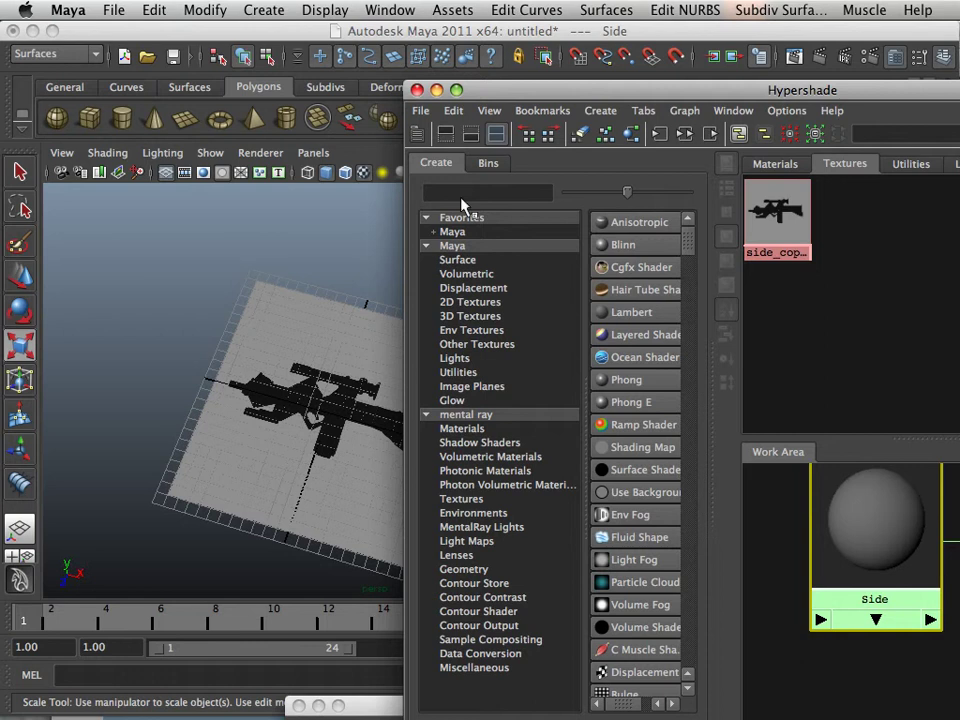
{"action": "left_click_drag", "start_coordinate": [600, 90], "coordinate": [825, 345]}
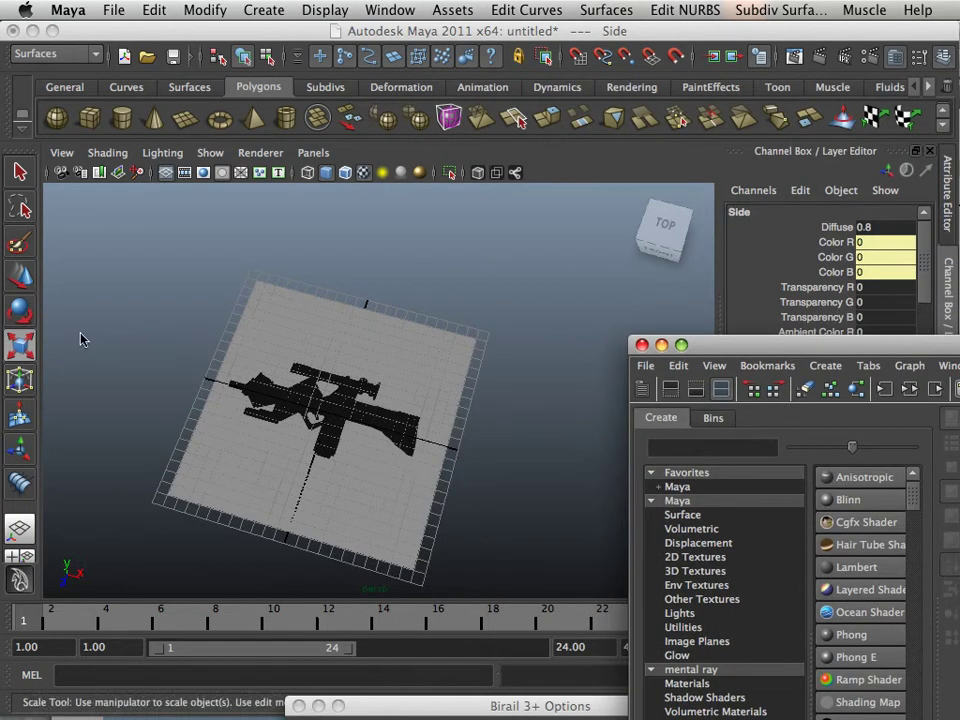
- Rotate the textured polygon plane upright by setting its Rotate Z to -90
{"action": "key", "text": "e"}
{"action": "left_click_drag", "start_coordinate": [71, 321], "coordinate": [228, 428], "text": "alt"}
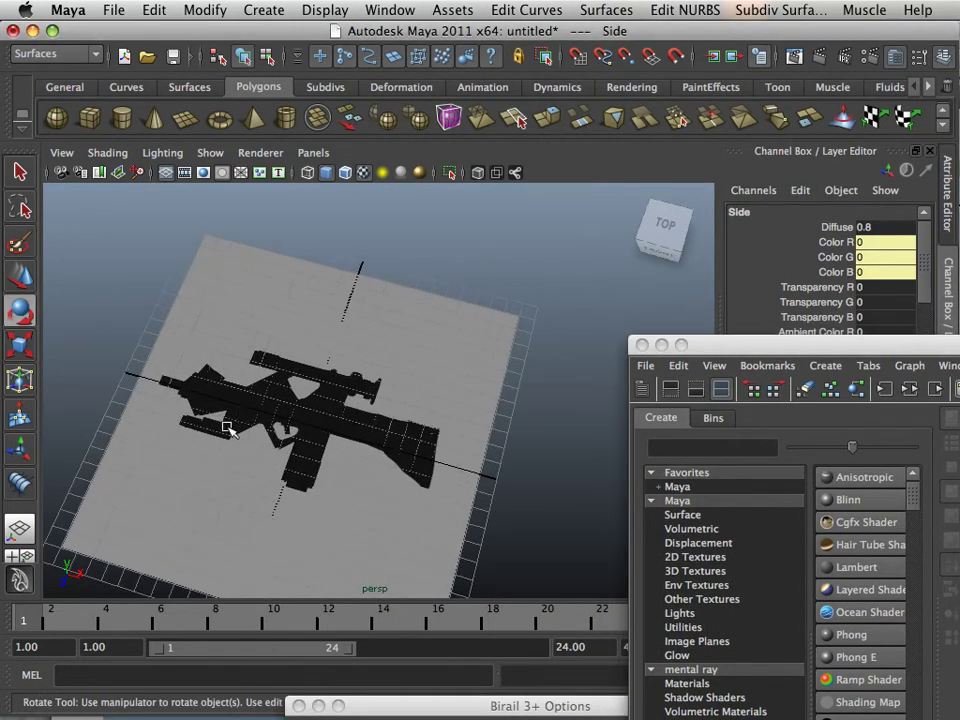
{"action": "left_click", "coordinate": [228, 428]}
{"action": "left_click_drag", "start_coordinate": [315, 484], "coordinate": [306, 426], "text": "alt"}
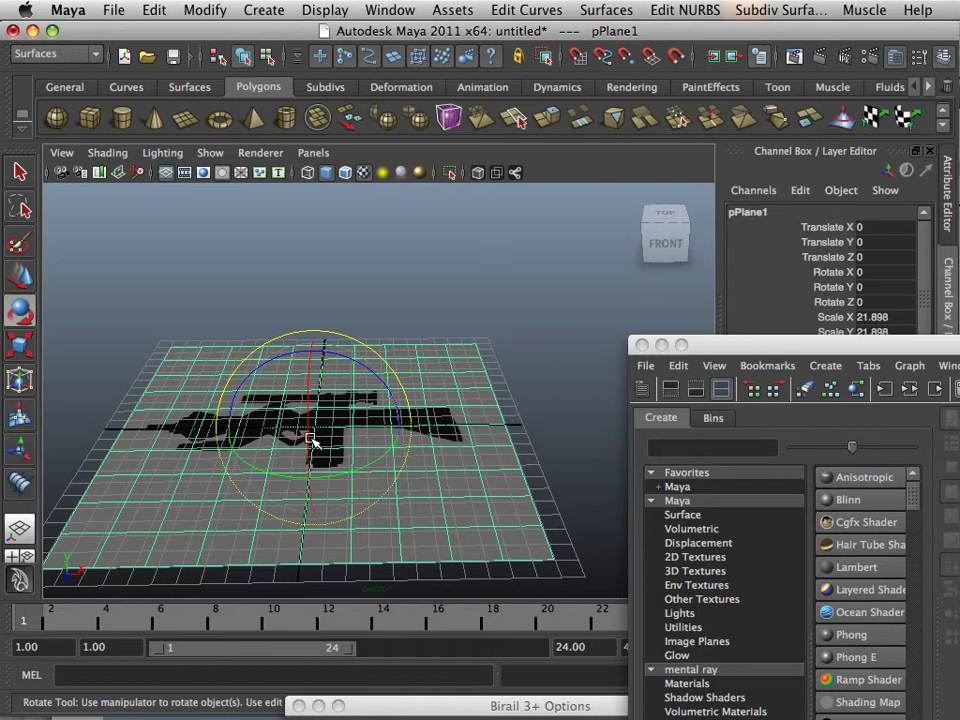
{"action": "key", "text": "space"}
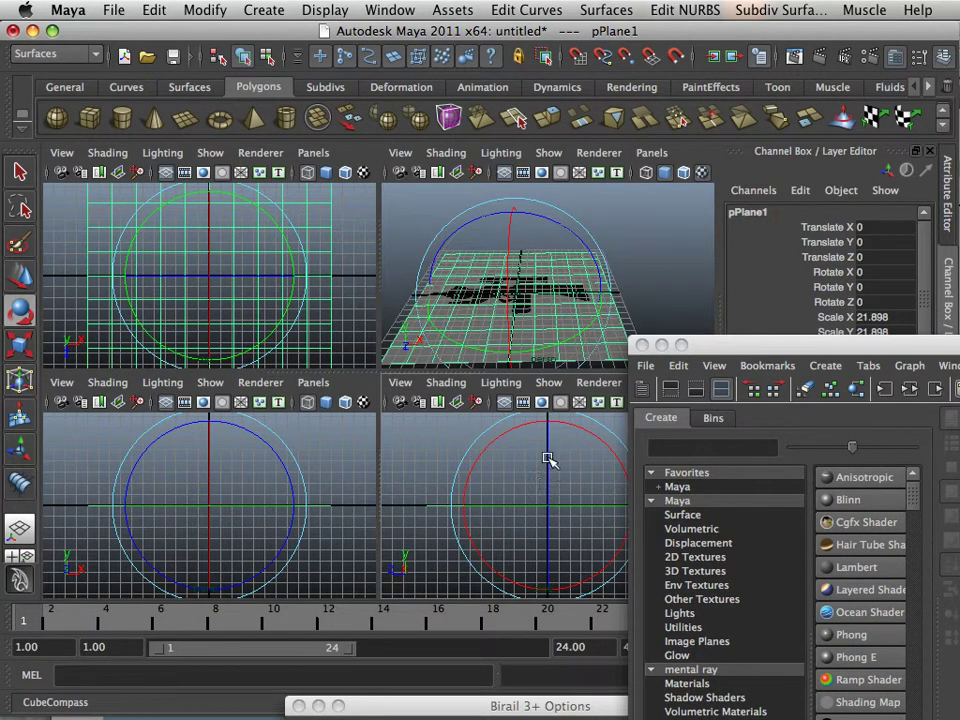
{"action": "left_click_drag", "start_coordinate": [547, 443], "coordinate": [535, 500]}
{"action": "double_click", "coordinate": [899, 304]}
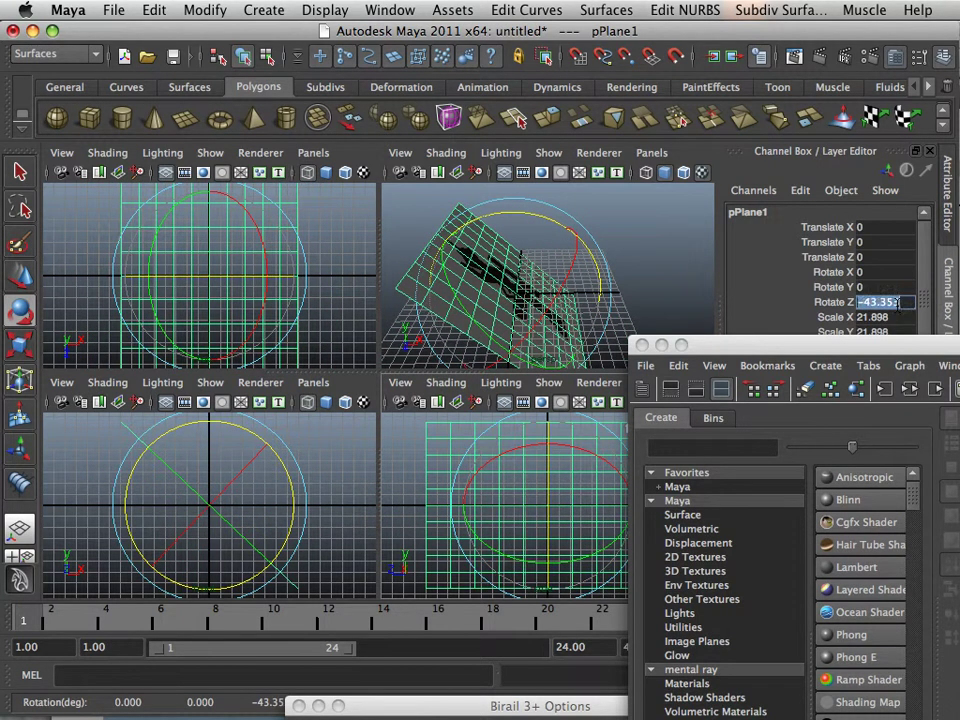
{"action": "type", "text": "-9"}
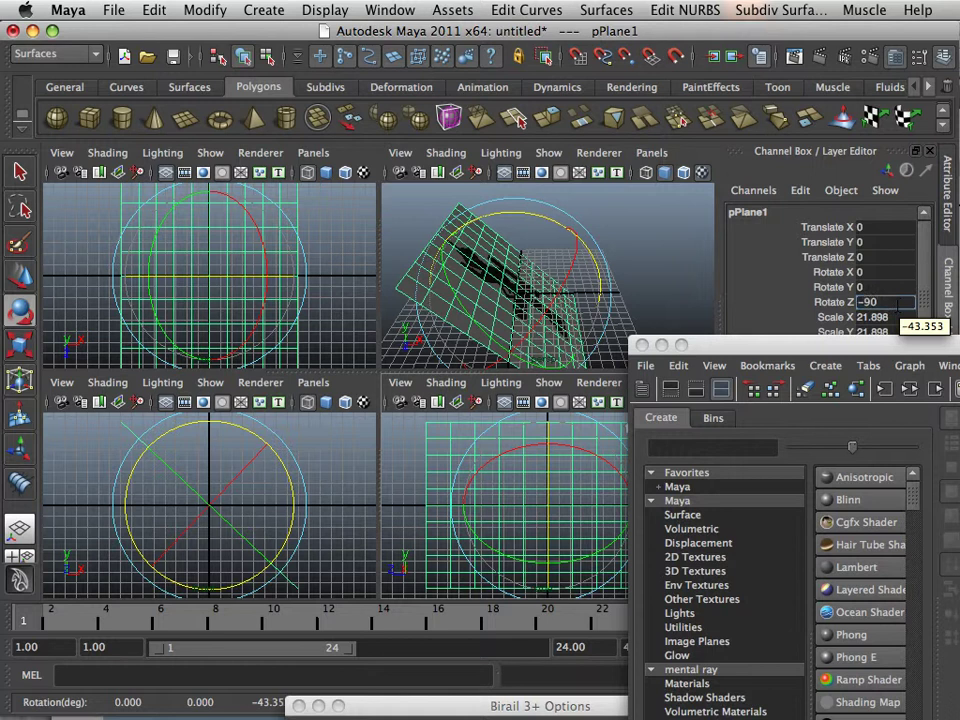
{"action": "type", "text": "0"}
{"action": "key", "text": "Return"}
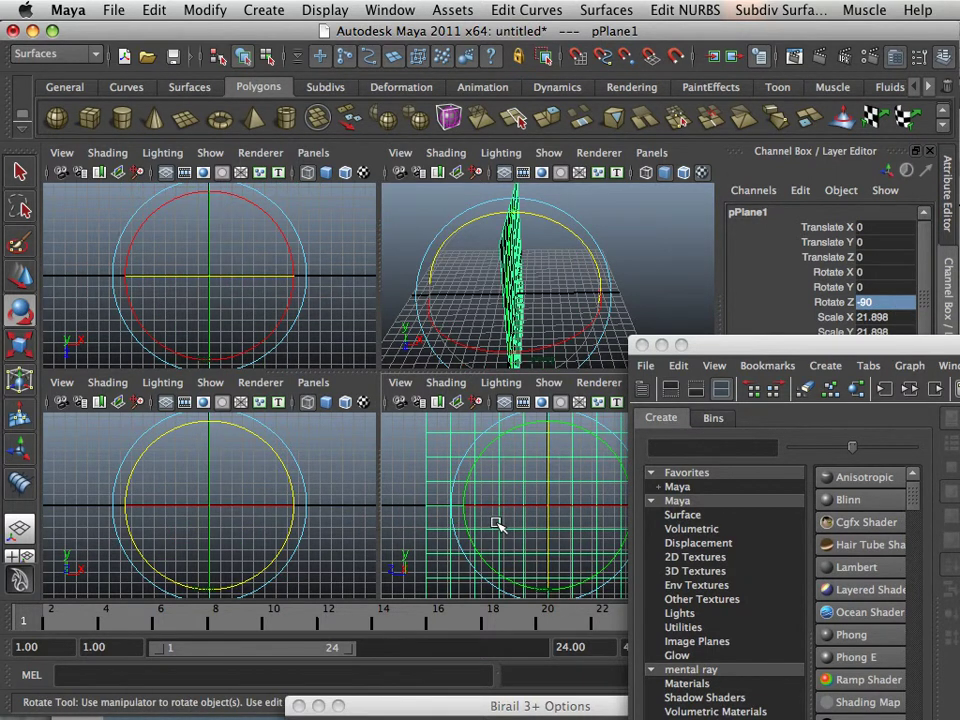
- Show the texture in the side view and set the plane's Rotate Y to 90 so the weapon lies horizontally
{"action": "key", "text": "6"}
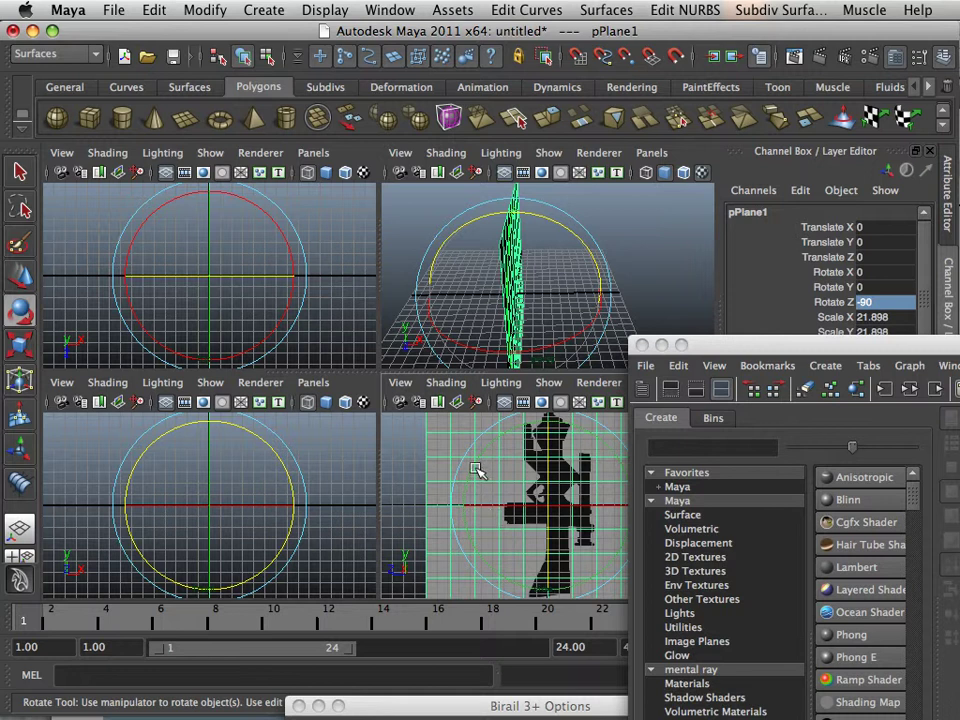
{"action": "left_click_drag", "start_coordinate": [480, 433], "coordinate": [474, 440]}
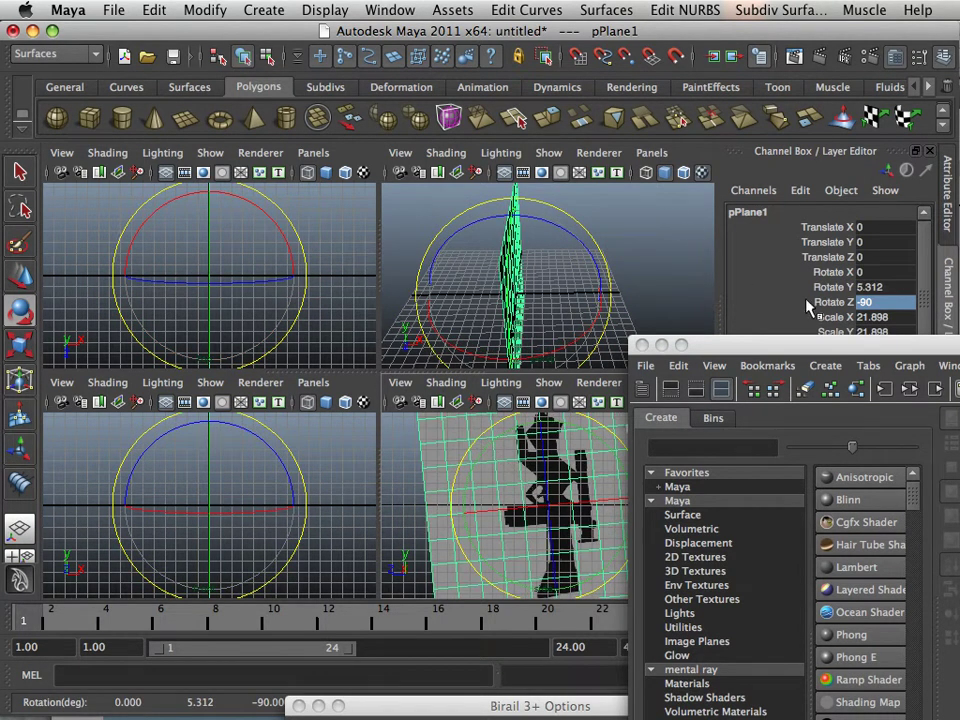
{"action": "double_click", "coordinate": [888, 288]}
{"action": "type", "text": "9"}
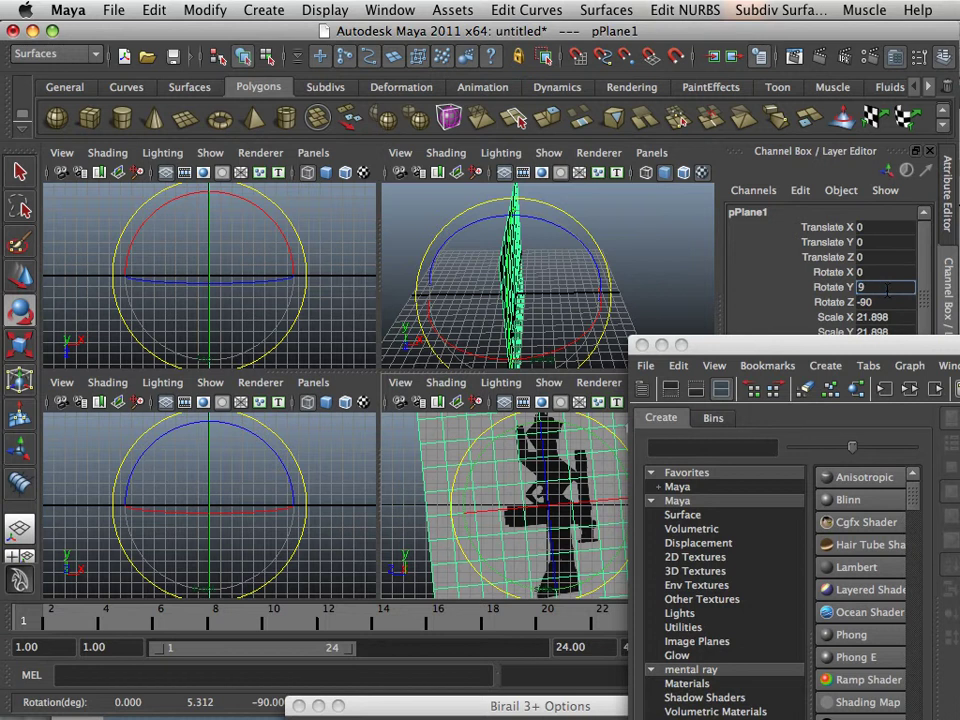
{"action": "type", "text": "0"}
{"action": "key", "text": "Return"}
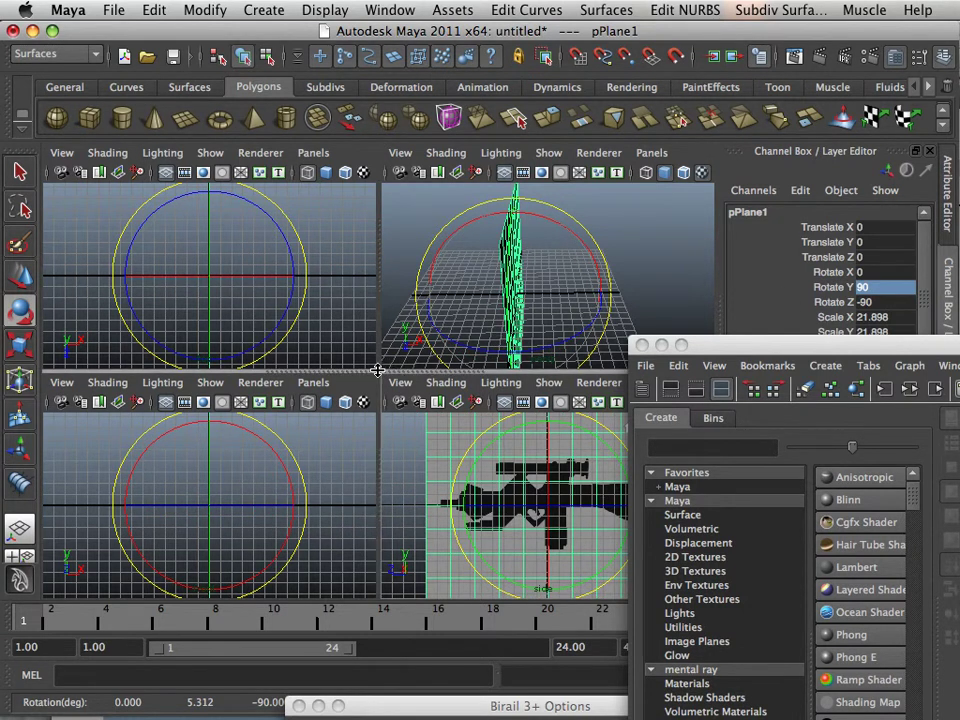
- Enlarge the perspective view and examine the weapon silhouette on the upright plane
{"action": "left_click_drag", "start_coordinate": [476, 305], "coordinate": [549, 259], "text": "alt"}
{"action": "right_click_drag", "start_coordinate": [549, 259], "coordinate": [523, 274], "text": "alt"}
{"action": "key", "text": "space"}
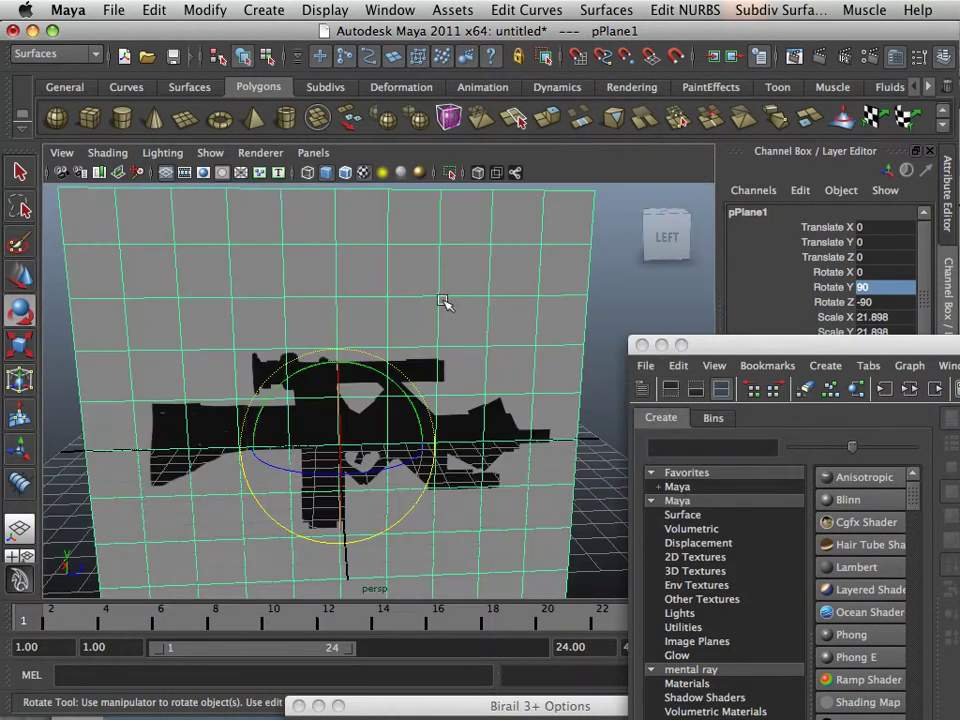
{"action": "right_click_drag", "start_coordinate": [424, 313], "coordinate": [383, 325], "text": "alt"}
{"action": "left_click_drag", "start_coordinate": [383, 325], "coordinate": [330, 349], "text": "alt"}
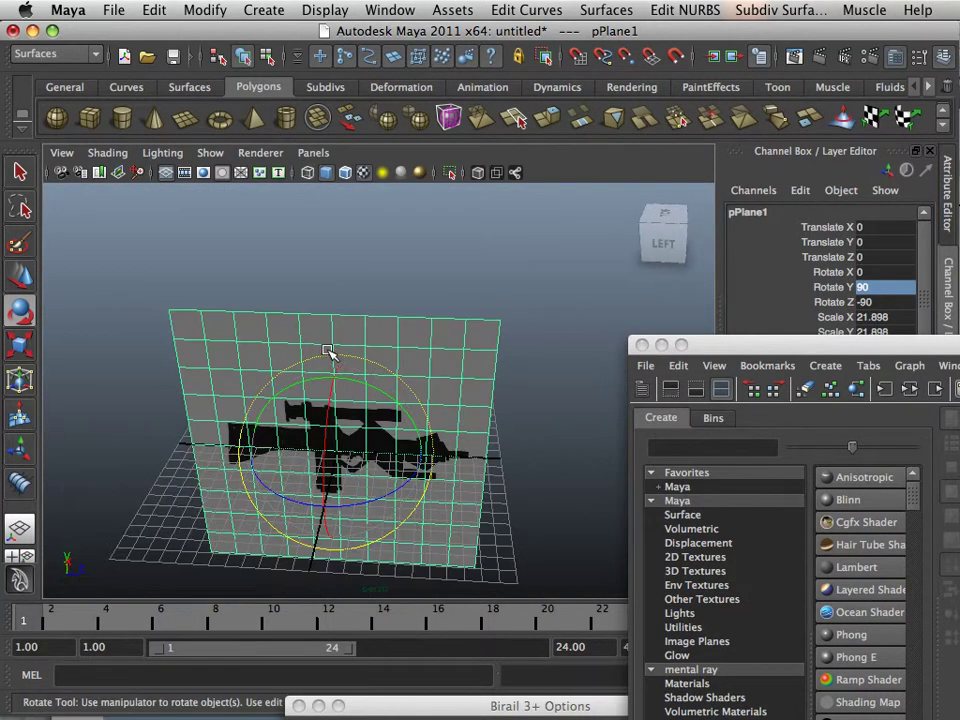
{"action": "right_click_drag", "start_coordinate": [330, 349], "coordinate": [43, 281], "text": "alt"}
- Move the side reference plane back along the X axis to about -20.1, clear of the grid's centre
{"action": "key", "text": "w"}
{"action": "right_click_drag", "start_coordinate": [208, 276], "coordinate": [429, 302], "text": "alt"}
{"action": "left_click_drag", "start_coordinate": [429, 302], "coordinate": [200, 319], "text": "alt"}
{"action": "left_click_drag", "start_coordinate": [306, 330], "coordinate": [374, 333], "text": "alt"}
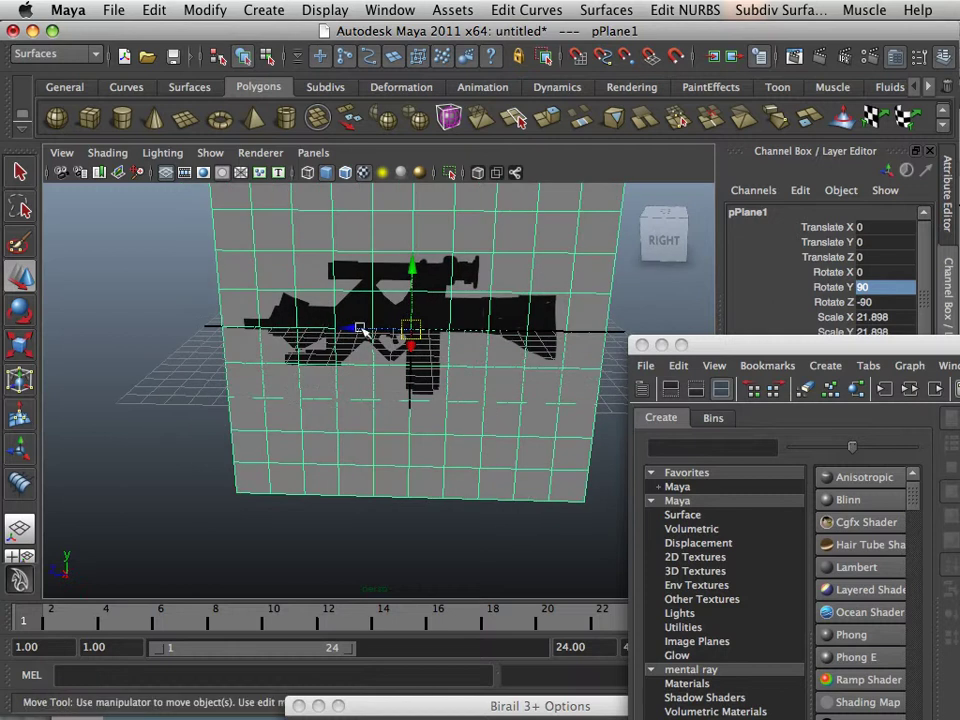
{"action": "middle_click_drag", "start_coordinate": [288, 330], "coordinate": [317, 388], "text": "alt"}
{"action": "left_click_drag", "start_coordinate": [317, 388], "coordinate": [258, 418], "text": "alt"}
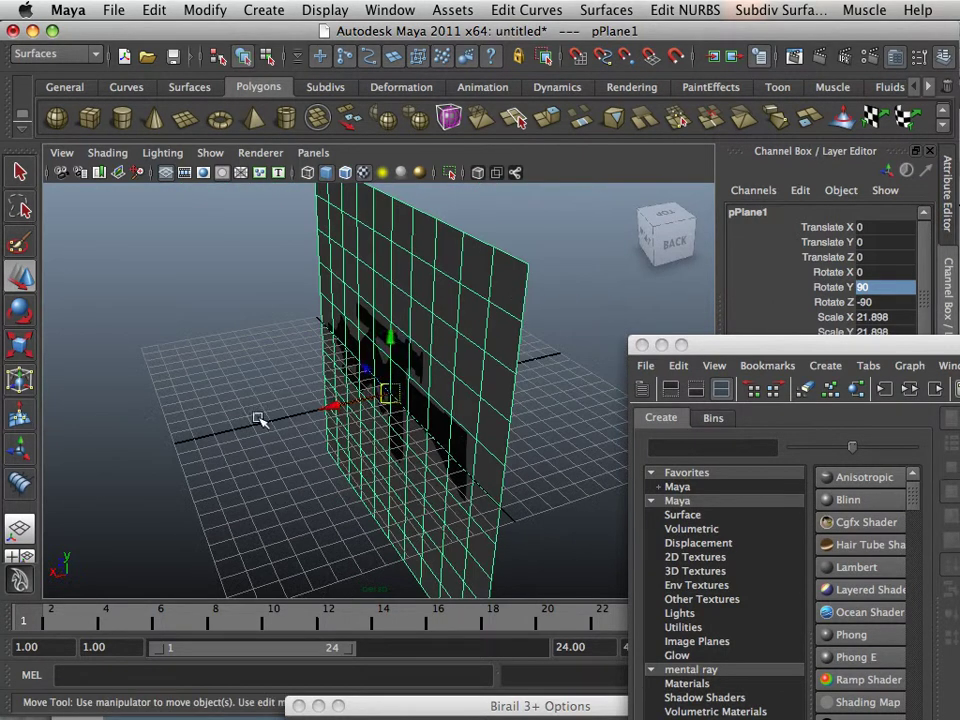
{"action": "left_click_drag", "start_coordinate": [330, 405], "coordinate": [606, 403]}
{"action": "middle_click_drag", "start_coordinate": [606, 403], "coordinate": [231, 364], "text": "alt"}
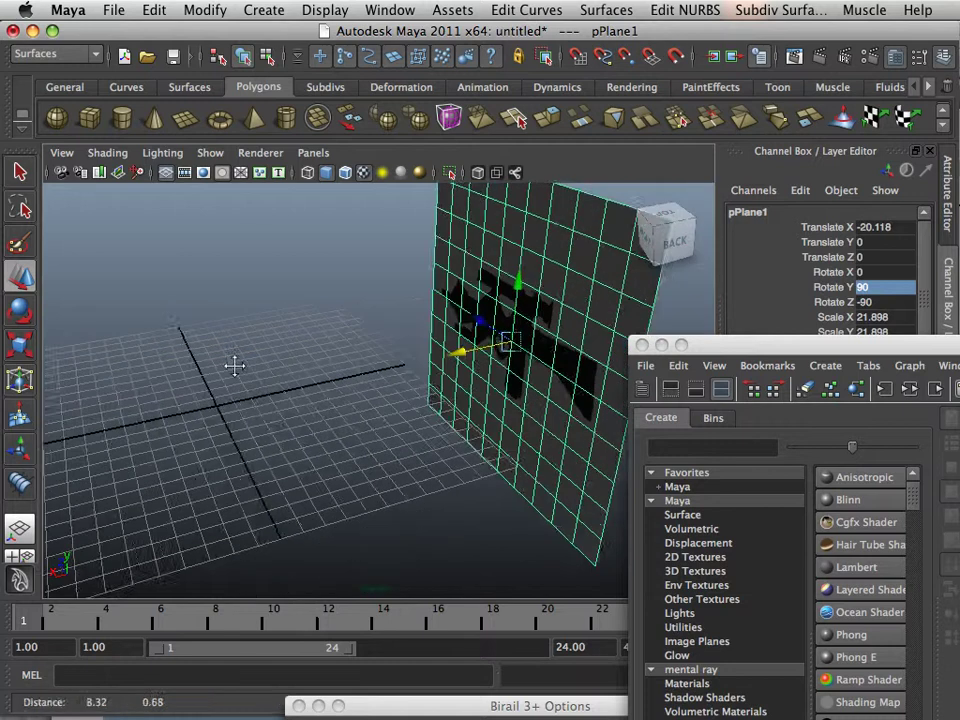
{"action": "left_click_drag", "start_coordinate": [231, 364], "coordinate": [317, 377], "text": "alt"}
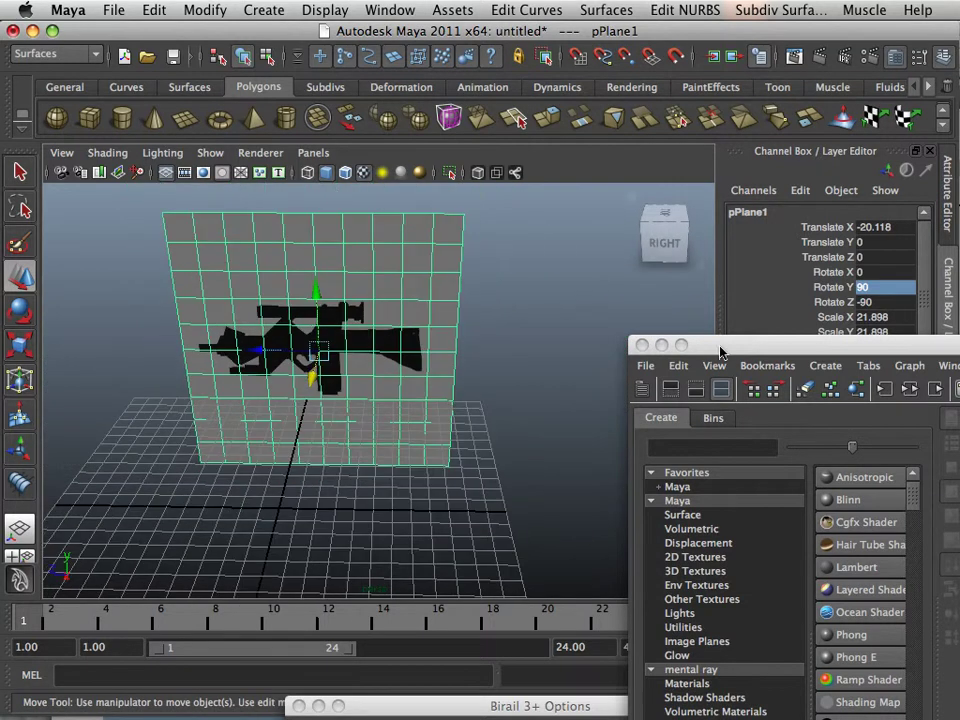
- Create a display layer, add the side reference plane to it, and try the layer's template display before returning it to normal
{"action": "left_click_drag", "start_coordinate": [720, 347], "coordinate": [478, 718]}
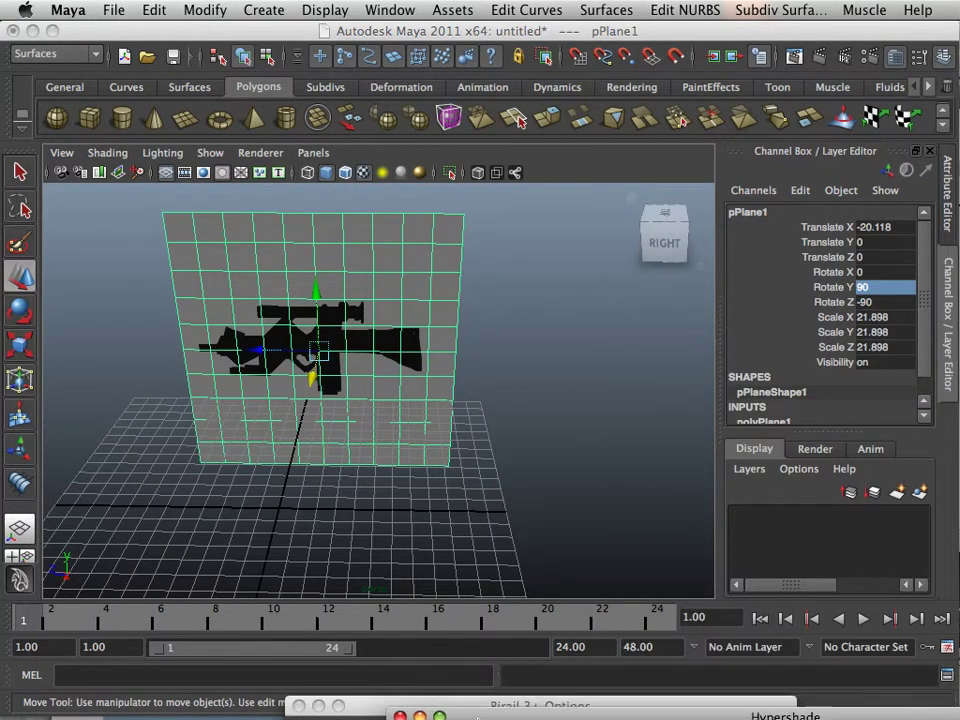
{"action": "left_click", "coordinate": [897, 493]}
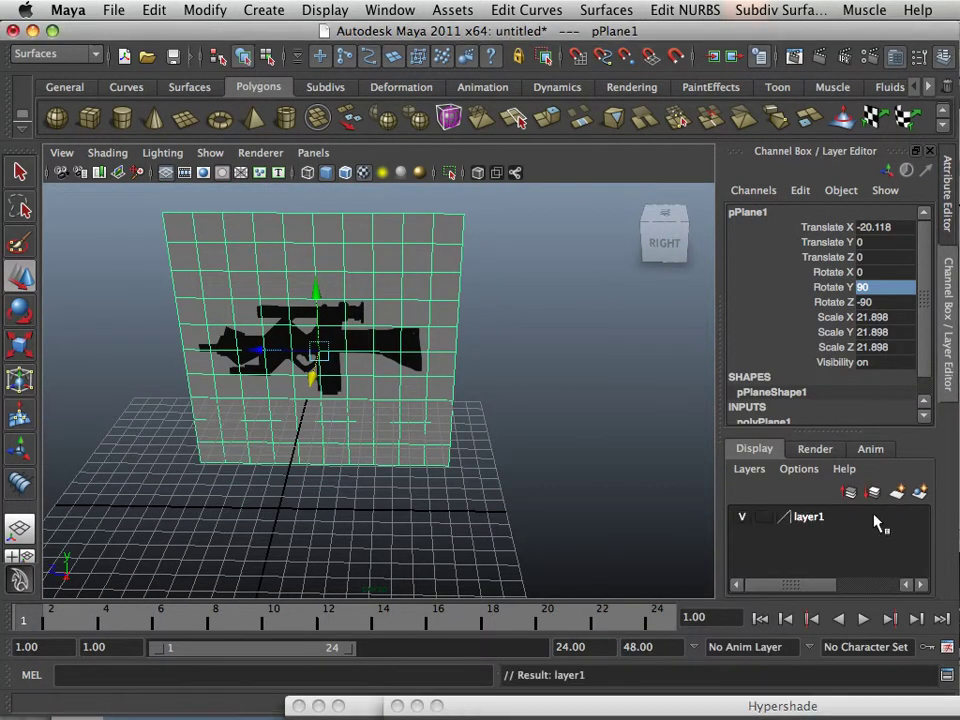
{"action": "right_click", "coordinate": [813, 520]}
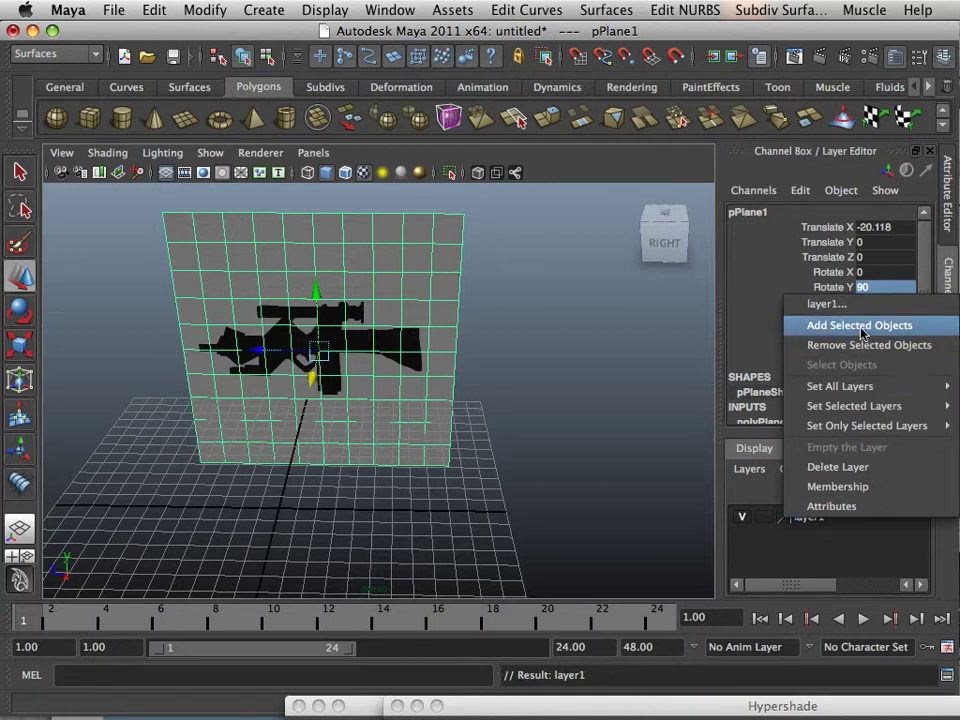
{"action": "left_click", "coordinate": [861, 327]}
{"action": "left_click", "coordinate": [768, 518]}
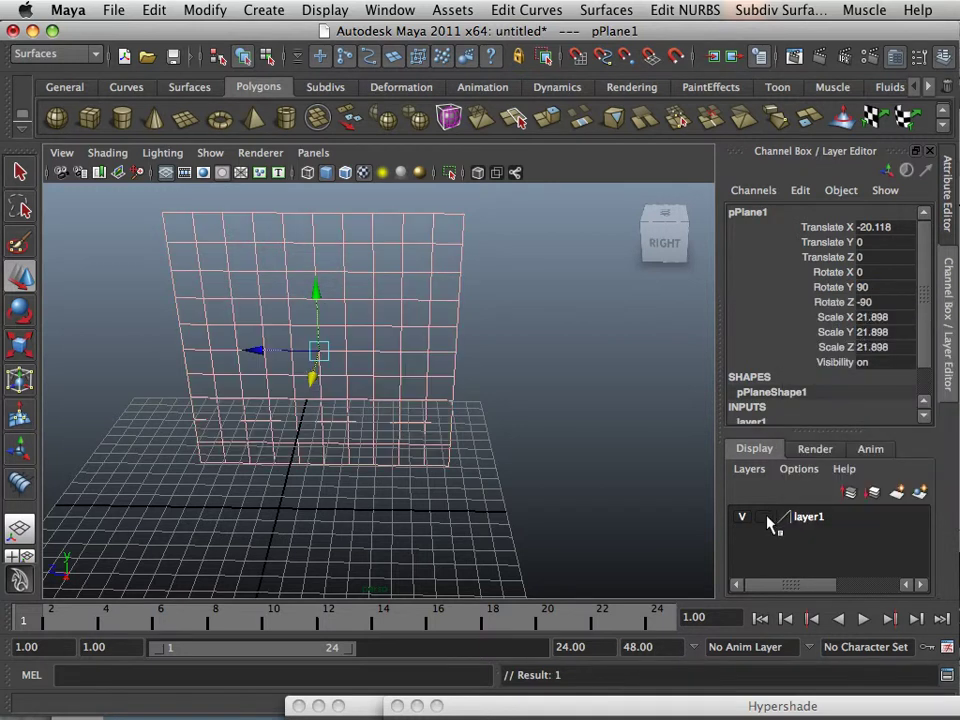
{"action": "left_click", "coordinate": [766, 520]}
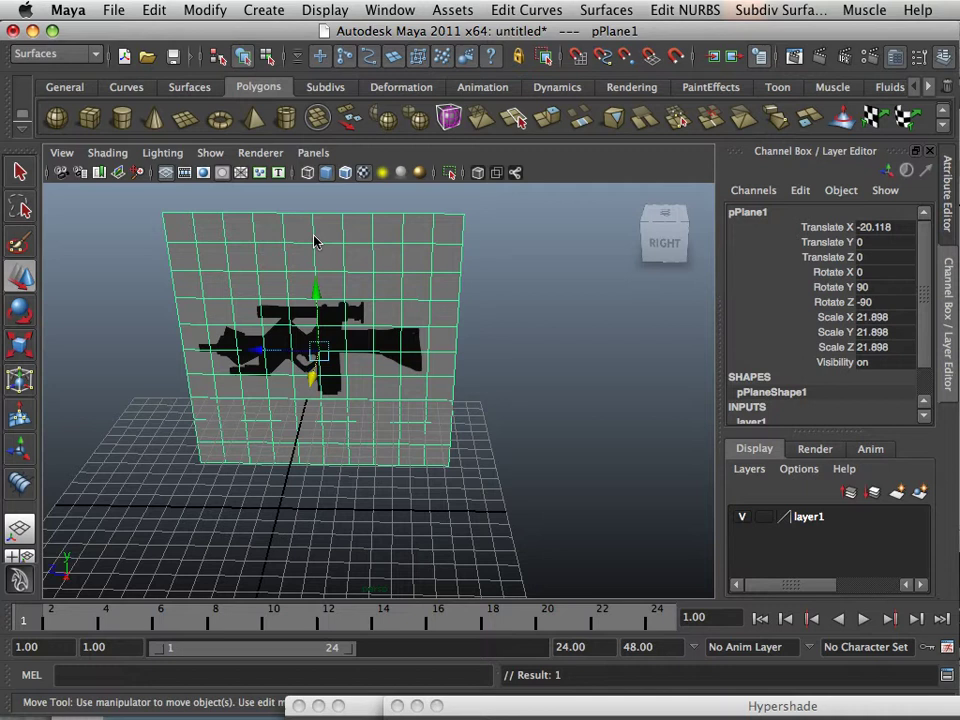
- Save the scene as "weapon" in Maya Binary format in the weapon design folder
{"action": "left_click", "coordinate": [113, 10]}
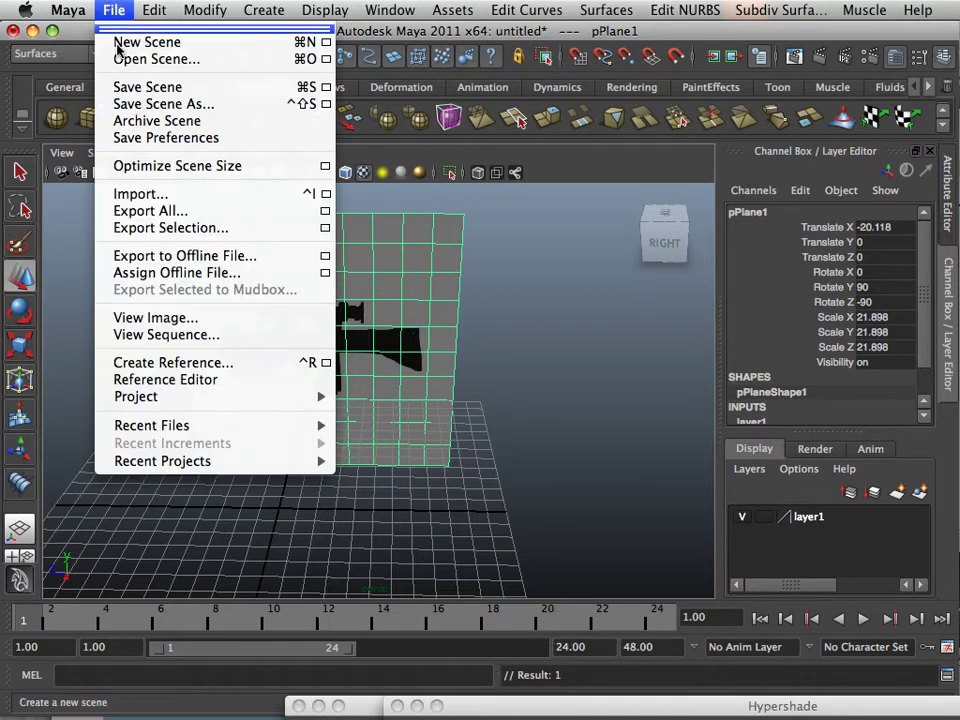
{"action": "left_click", "coordinate": [185, 101]}
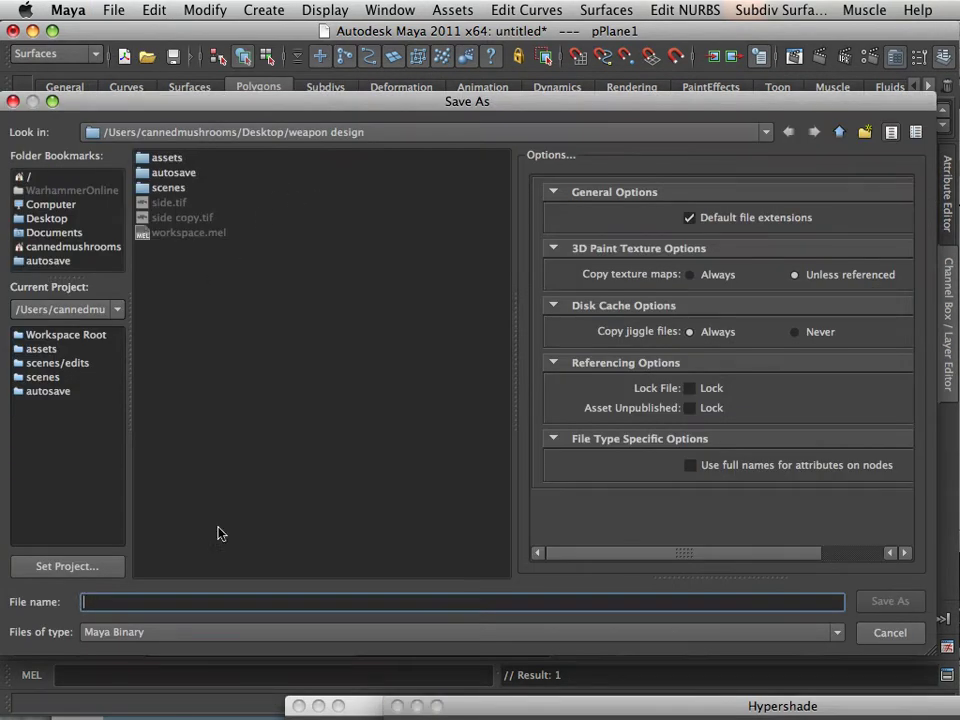
{"action": "type", "text": "weapon"}
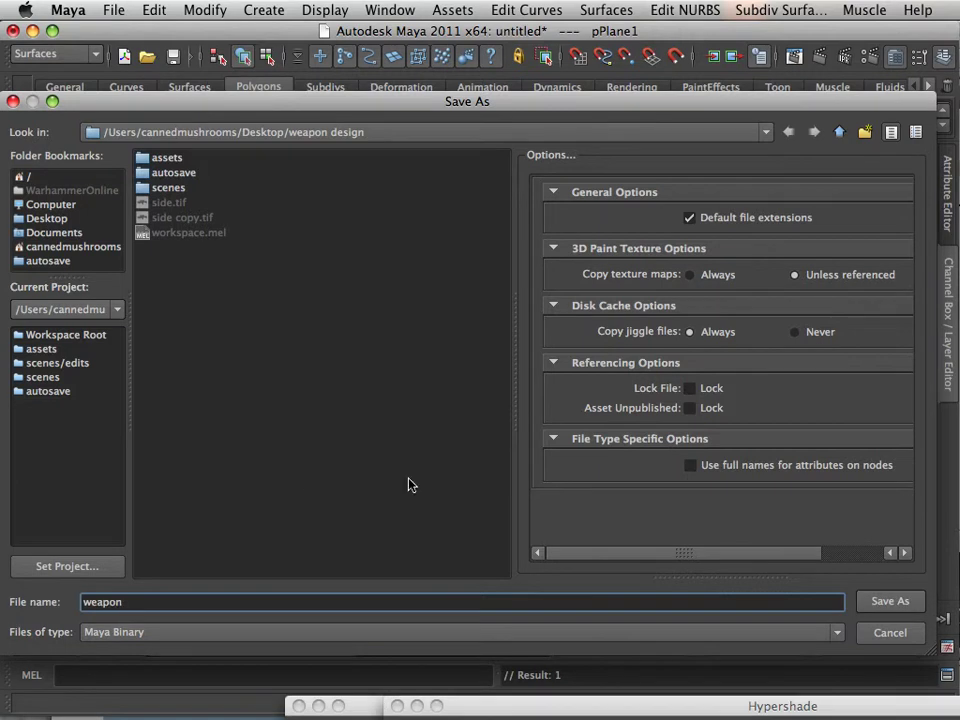
{"action": "left_click", "coordinate": [866, 601]}
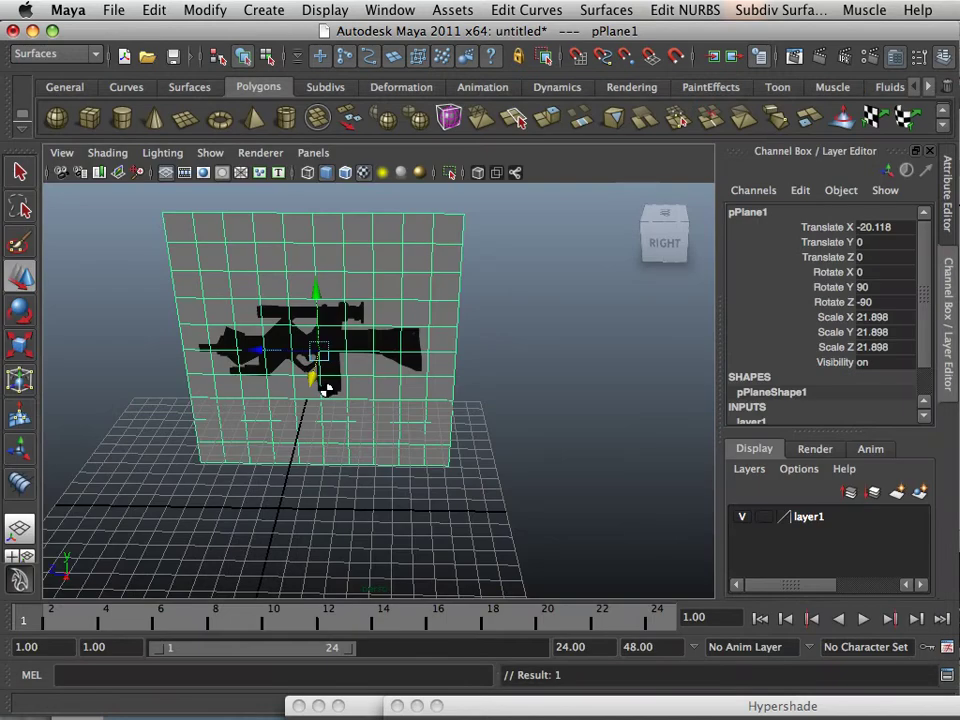
- Examine the side reference plane's placement beside the grid from several distances and angles
{"action": "key", "text": "q"}
{"action": "scroll", "coordinate": [295, 360], "scroll_direction": "down", "scroll_amount": 4}
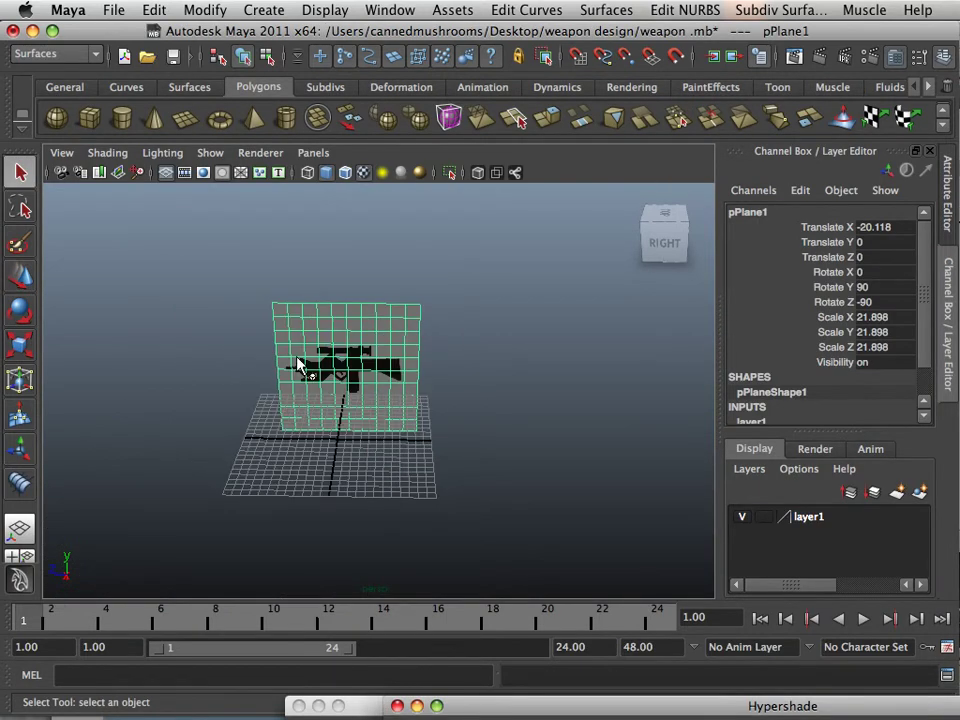
{"action": "scroll", "coordinate": [297, 365], "scroll_direction": "up", "scroll_amount": 6}
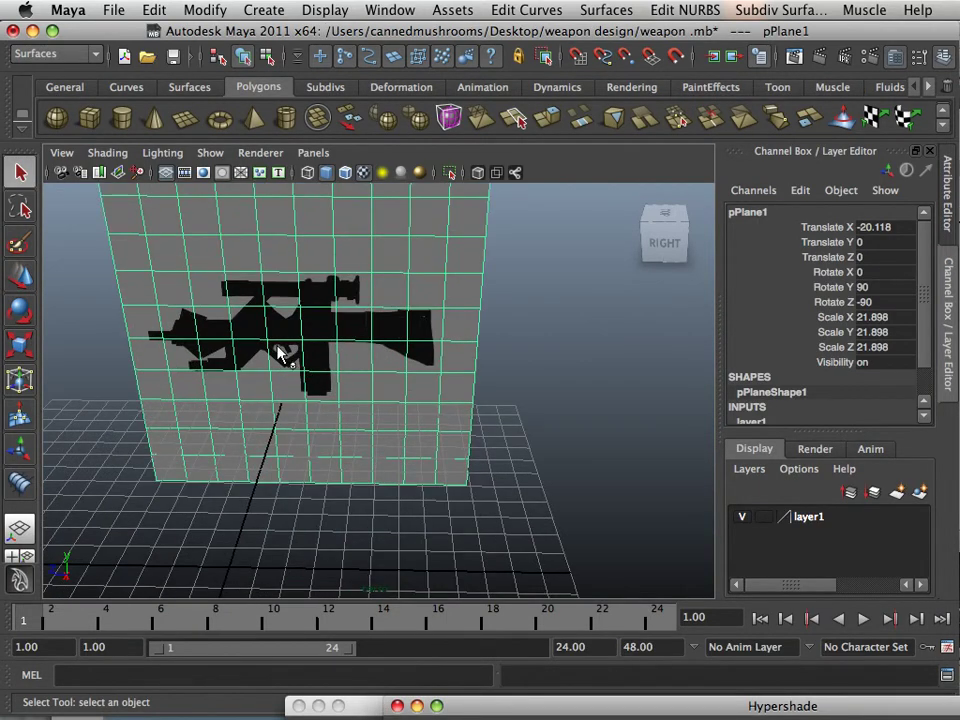
{"action": "scroll", "coordinate": [275, 352], "scroll_direction": "up", "scroll_amount": 2}
{"action": "left_click_drag", "start_coordinate": [268, 349], "coordinate": [210, 413], "text": "alt"}
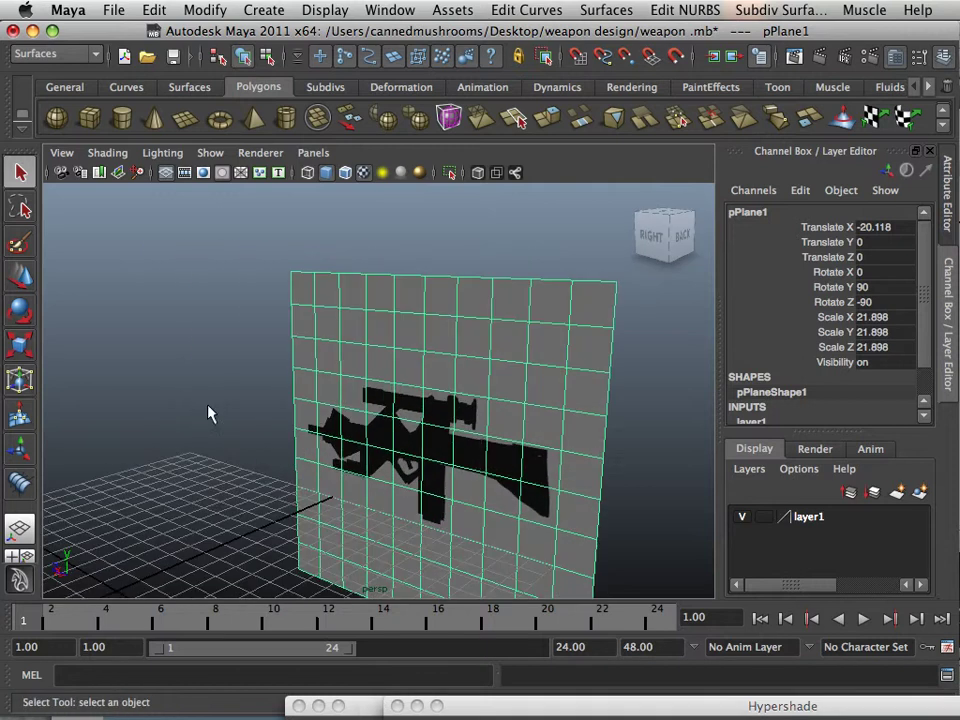
{"action": "middle_click_drag", "start_coordinate": [210, 413], "coordinate": [347, 435], "text": "alt"}
{"action": "left_click_drag", "start_coordinate": [347, 435], "coordinate": [360, 366], "text": "alt"}
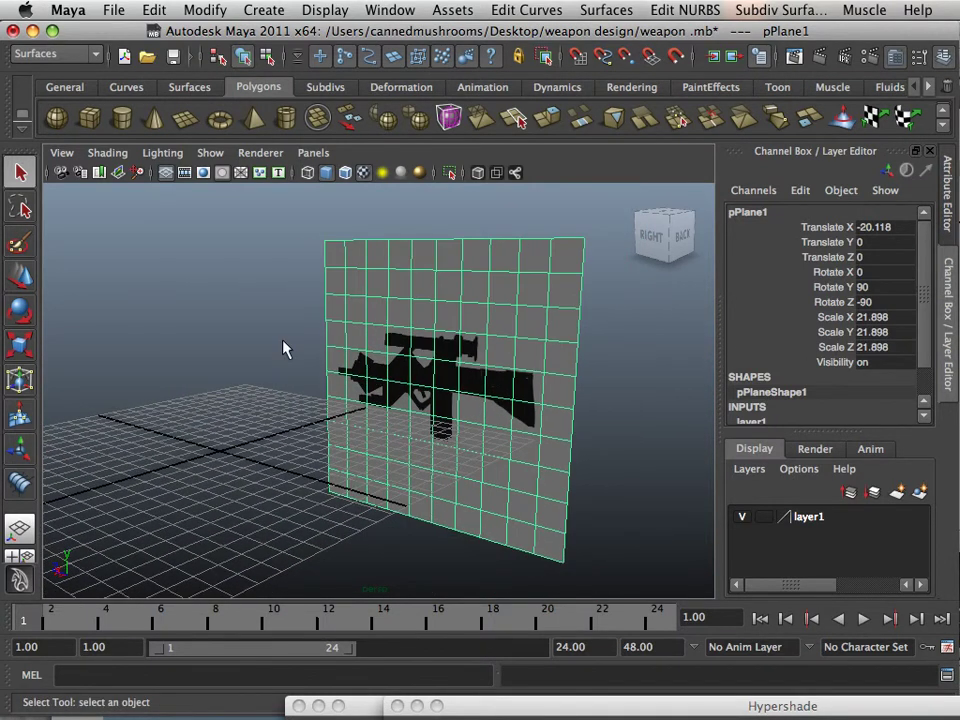